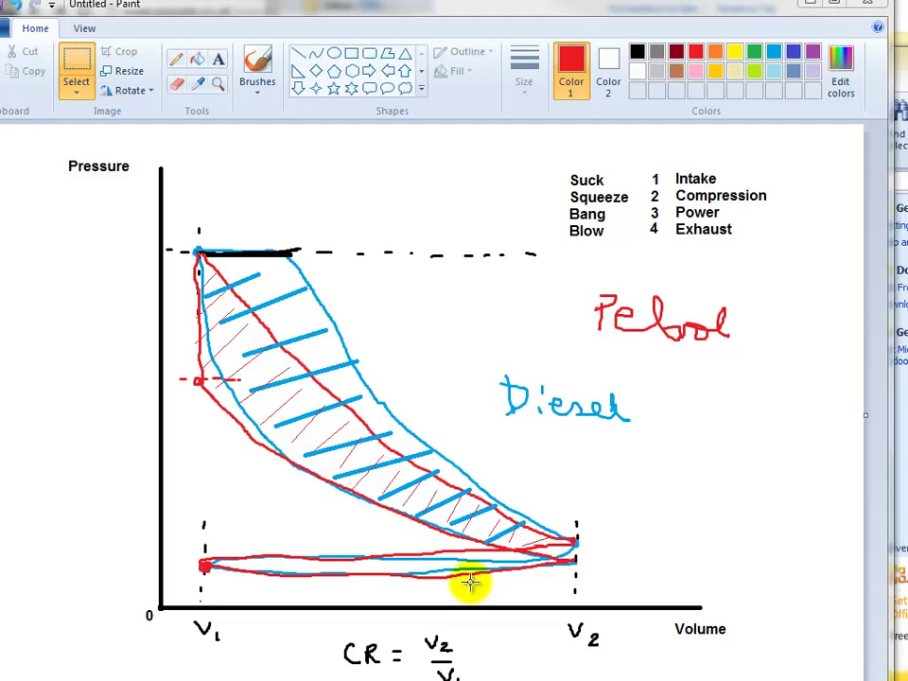
- Switch from the Paint diagram to the blank Excel workbook
{"action": "left_click", "coordinate": [579, 565]}
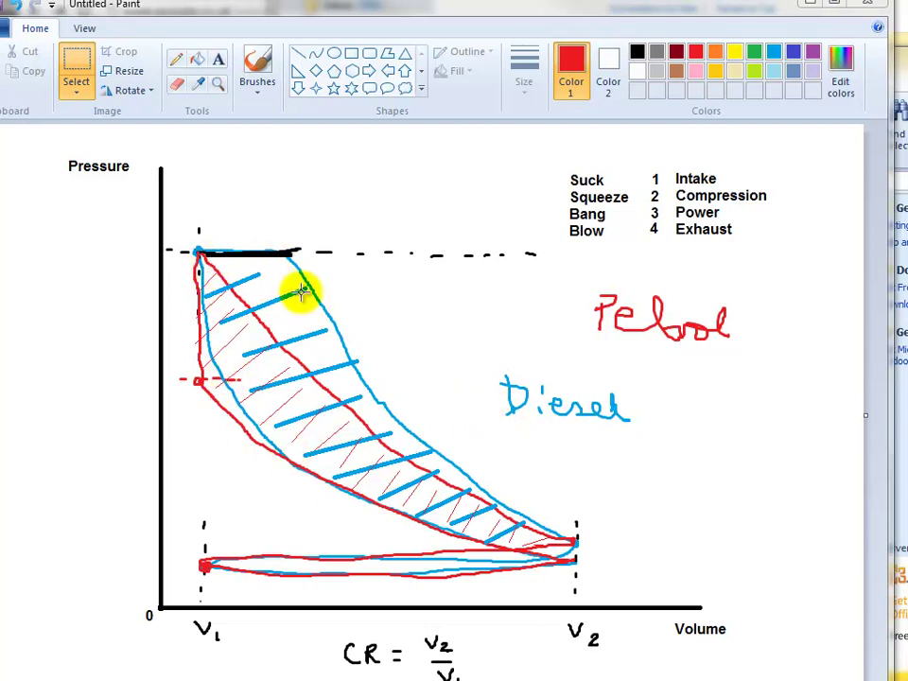
{"action": "left_click", "coordinate": [506, 548]}
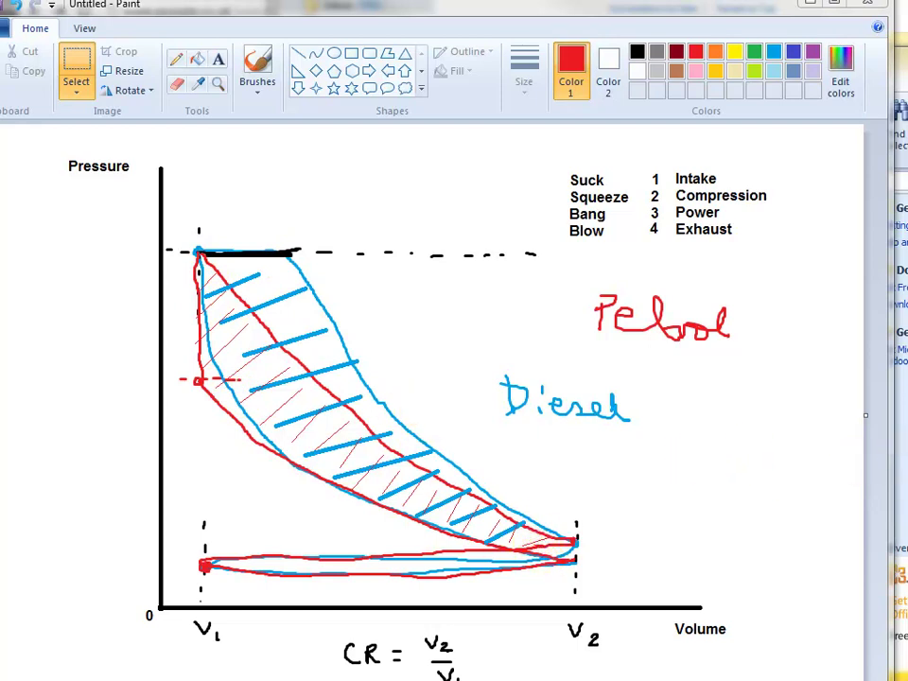
{"action": "left_click", "coordinate": [899, 416]}
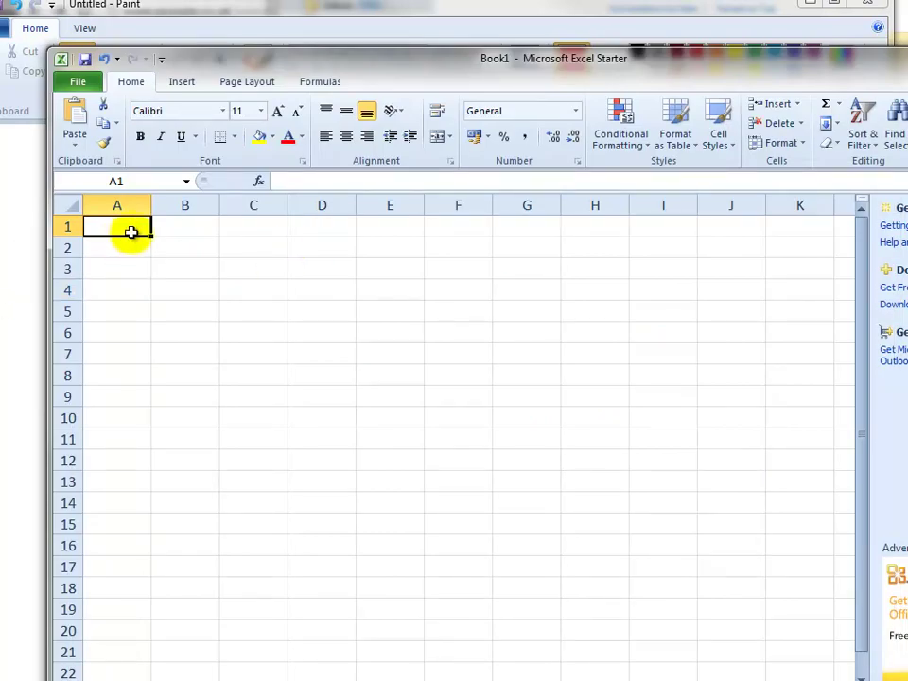
{"action": "type", "text": "Pressu"}
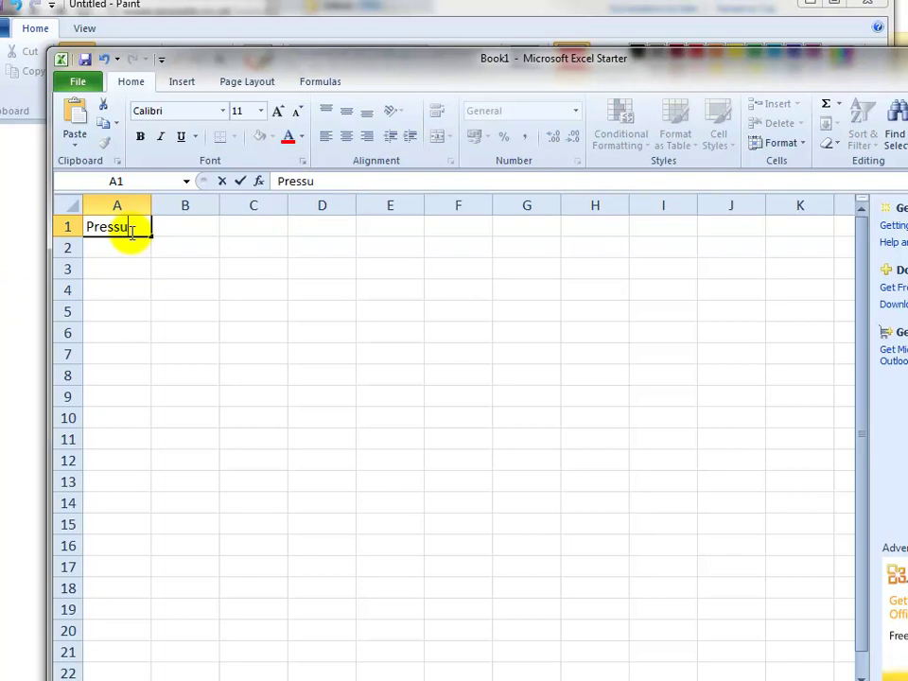
{"action": "key", "text": "Tab"}
{"action": "type", "text": "V"}
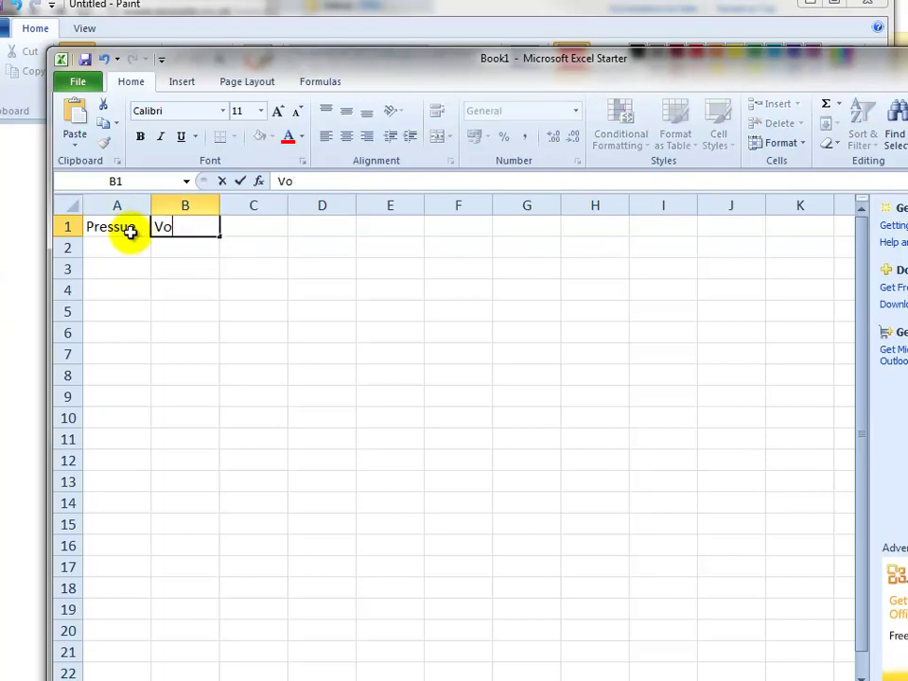
{"action": "key", "text": "BackSpace"}
{"action": "key", "text": "BackSpace"}
- Enter the column headings Volume in A1 and Pressure in B1
{"action": "left_click", "coordinate": [124, 232]}
{"action": "type", "text": "Volume"}
{"action": "key", "text": "Tab"}
{"action": "type", "text": "Pr"}
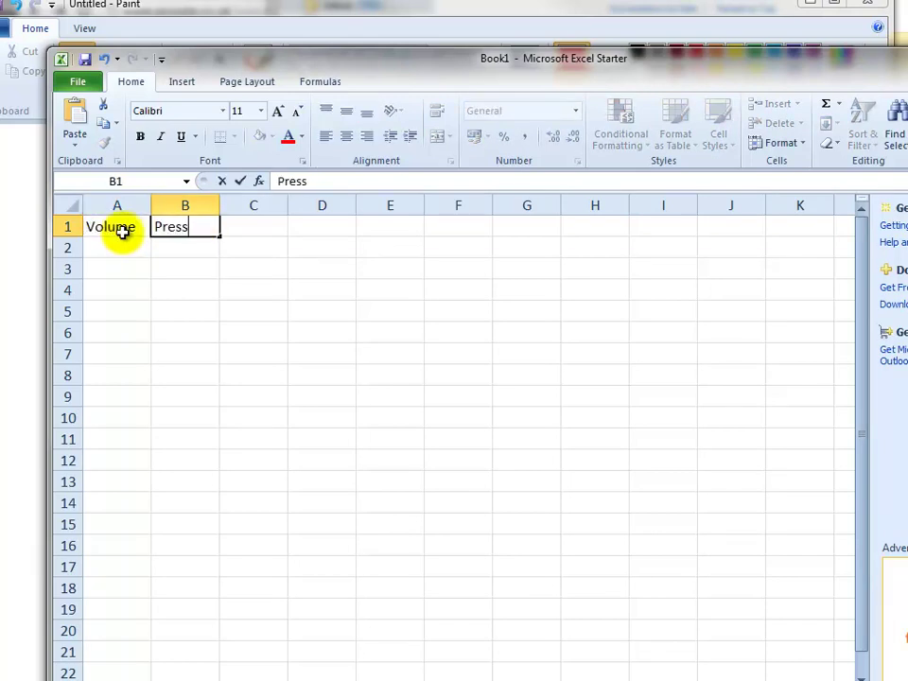
- Enter volumes 0.1 and 0.2 in A2 and A3, and extend the series down to 1 in A11
{"action": "left_click", "coordinate": [130, 241]}
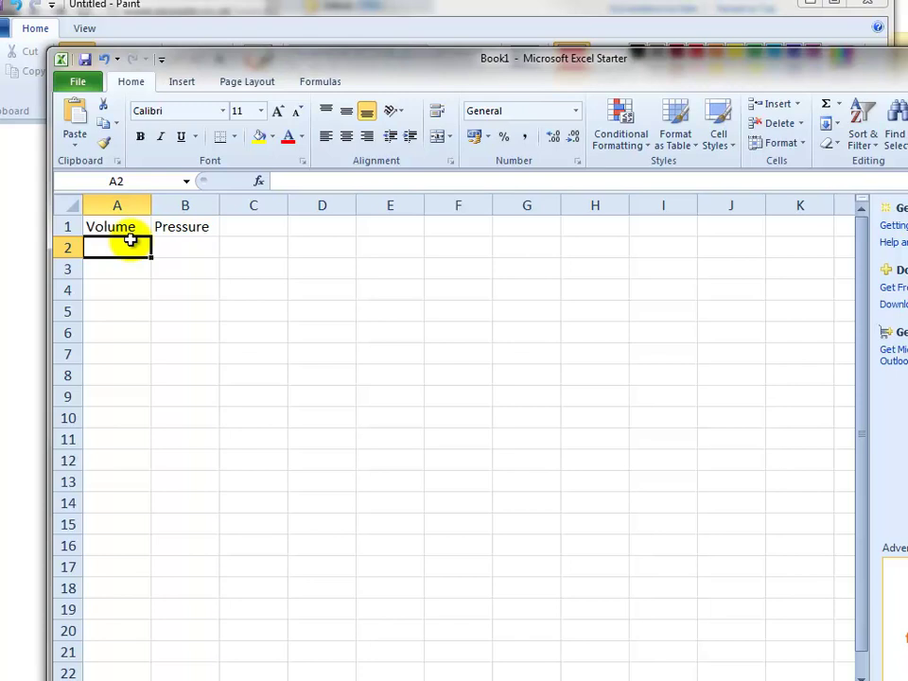
{"action": "type", "text": "0"}
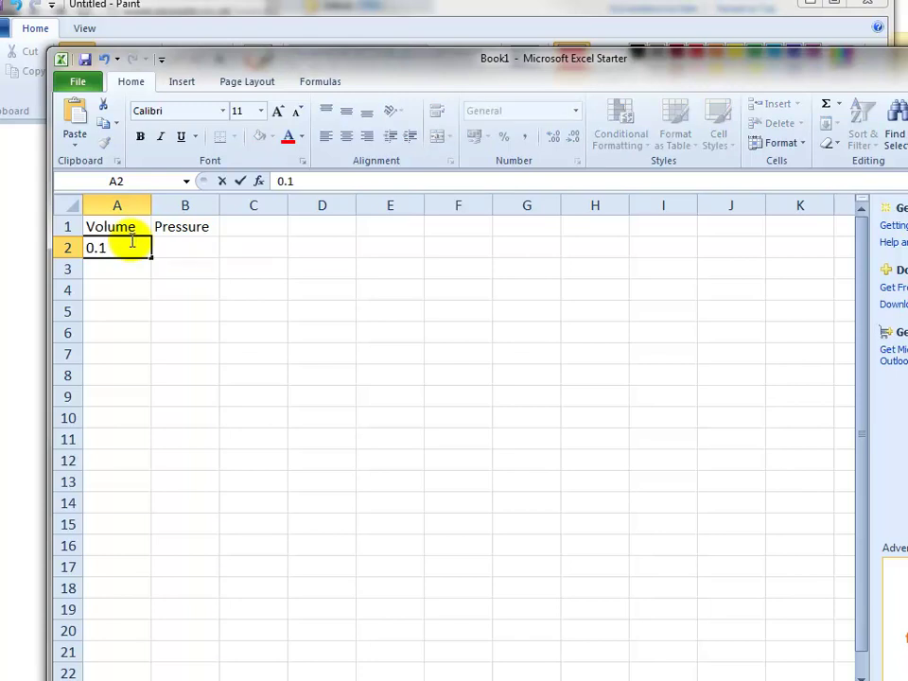
{"action": "type", "text": ".1"}
{"action": "left_click", "coordinate": [126, 269]}
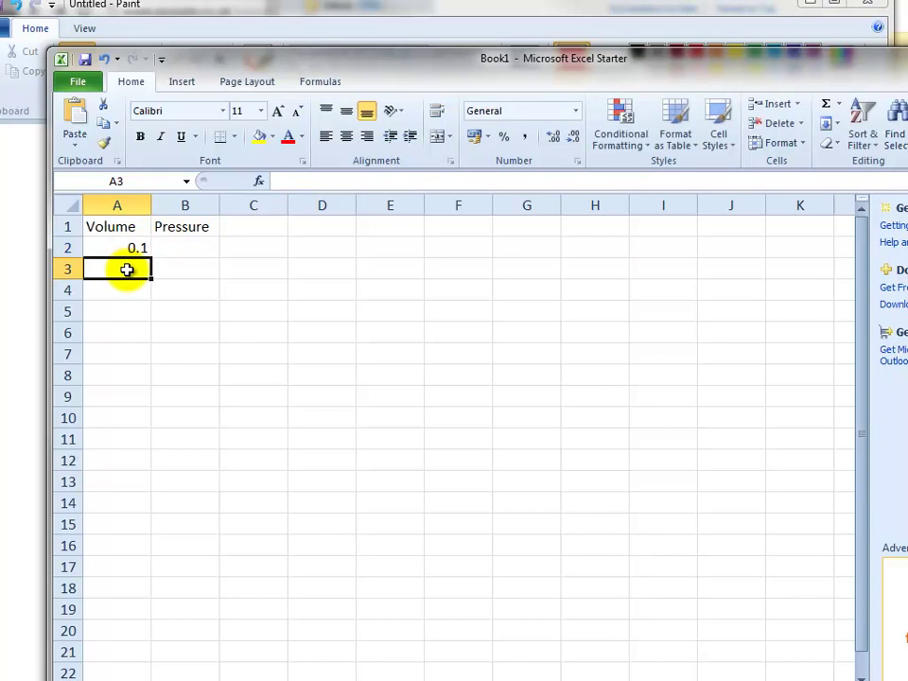
{"action": "type", "text": "0.2"}
{"action": "key", "text": "Return"}
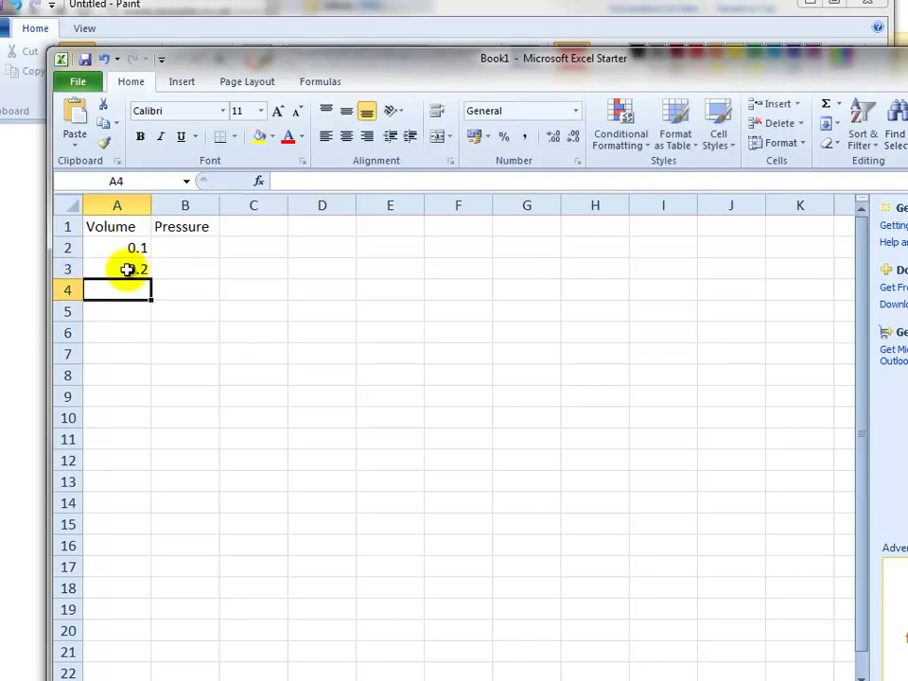
{"action": "left_click_drag", "start_coordinate": [134, 249], "coordinate": [153, 441]}
{"action": "left_click", "coordinate": [161, 443]}
- Enter 0.9 in A12 and extend the decreasing series from A11 down to 0.1 in A20
{"action": "left_click", "coordinate": [142, 460]}
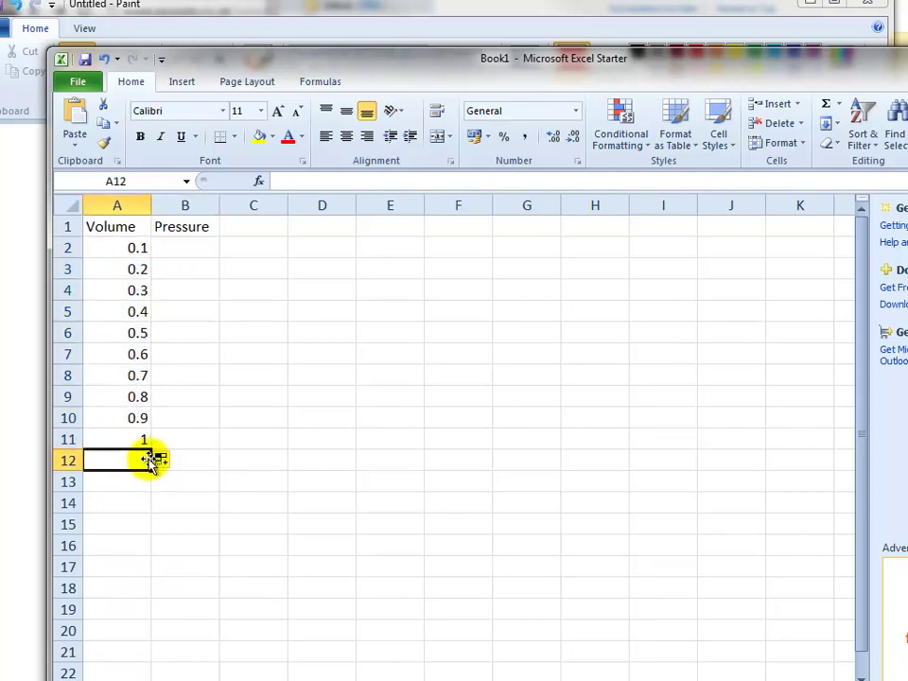
{"action": "type", "text": "0.9"}
{"action": "key", "text": "Return"}
{"action": "left_click_drag", "start_coordinate": [144, 440], "coordinate": [154, 636]}
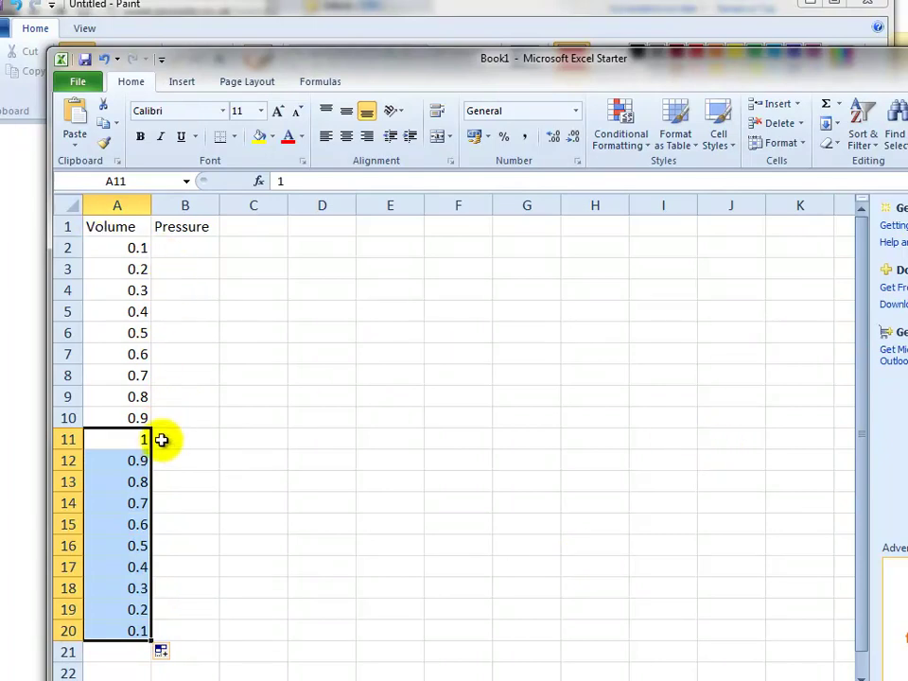
- Enter 0.2 in A21 and extend the increasing series from A20 down to 1 in A29
{"action": "left_click_drag", "start_coordinate": [862, 483], "coordinate": [862, 507]}
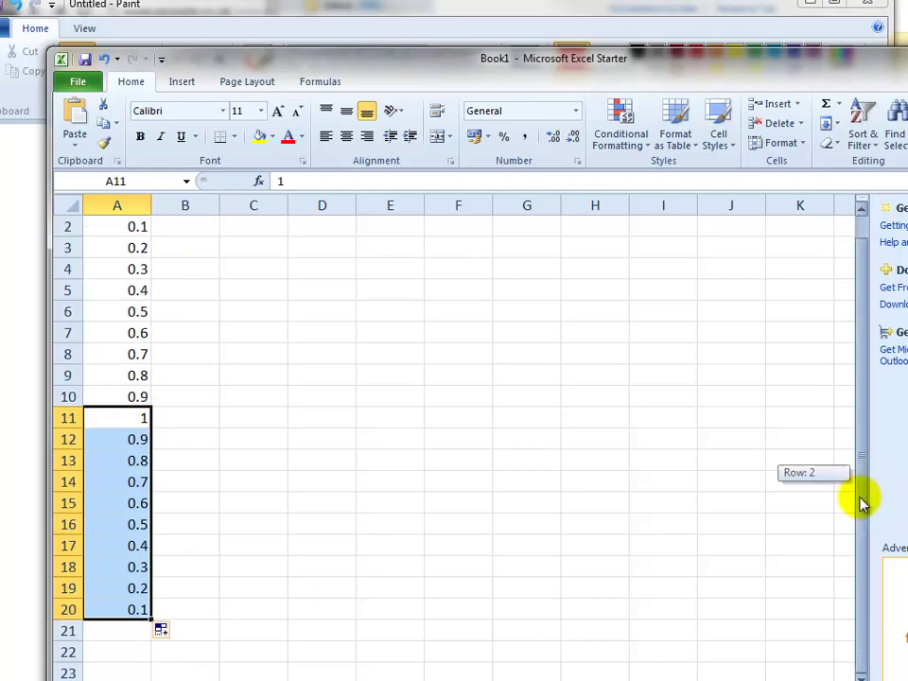
{"action": "left_click", "coordinate": [149, 634]}
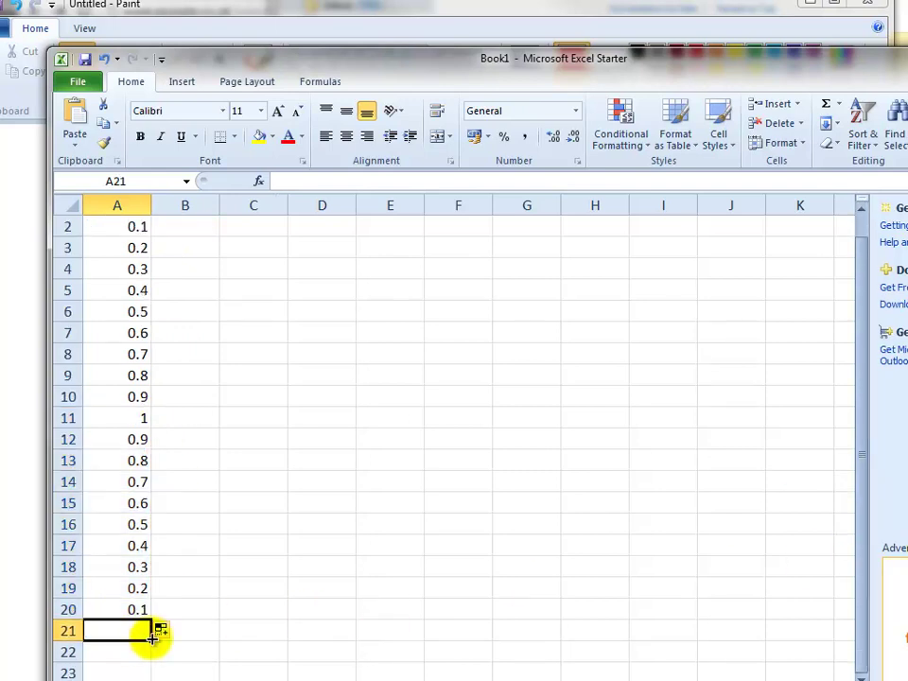
{"action": "type", "text": "0.2"}
{"action": "key", "text": "Return"}
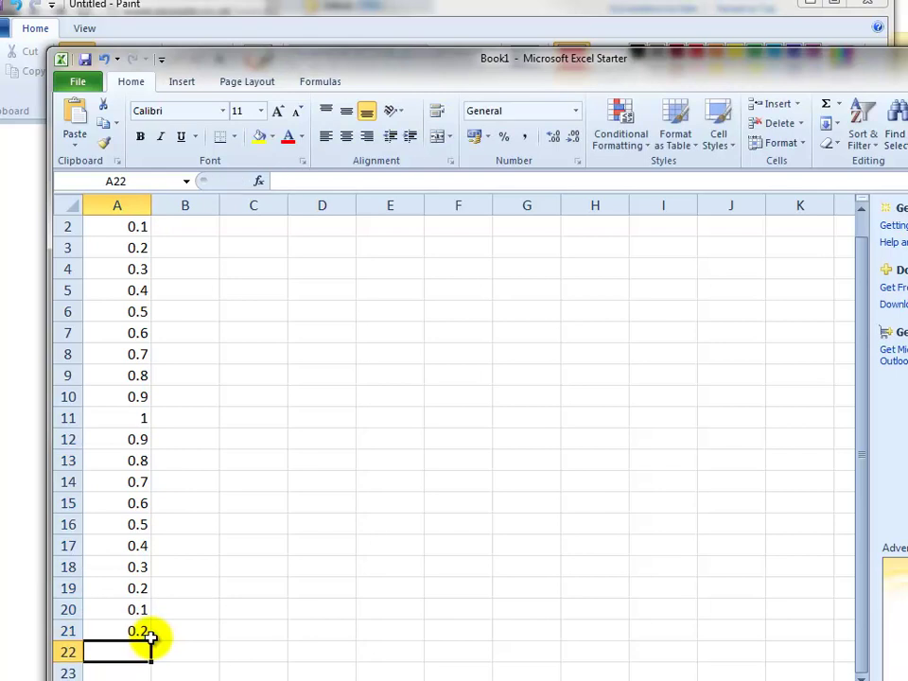
{"action": "left_click_drag", "start_coordinate": [133, 610], "coordinate": [174, 662]}
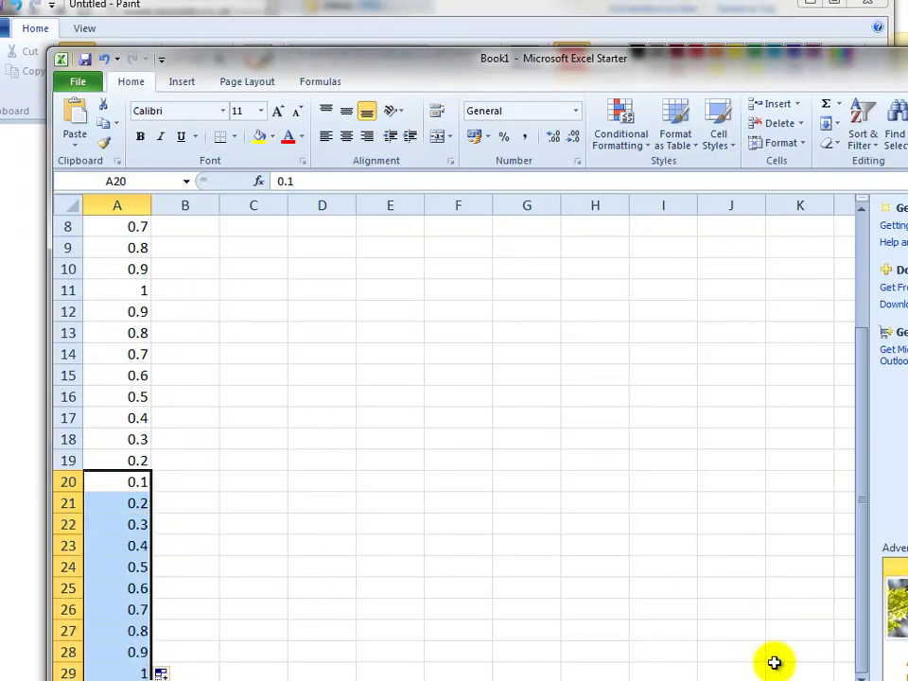
{"action": "left_click", "coordinate": [212, 657]}
- Enter 0.9 in A30 and continue the decreasing volume series down the column from A29
{"action": "scroll", "coordinate": [211, 660], "scroll_direction": "down", "scroll_amount": 1}
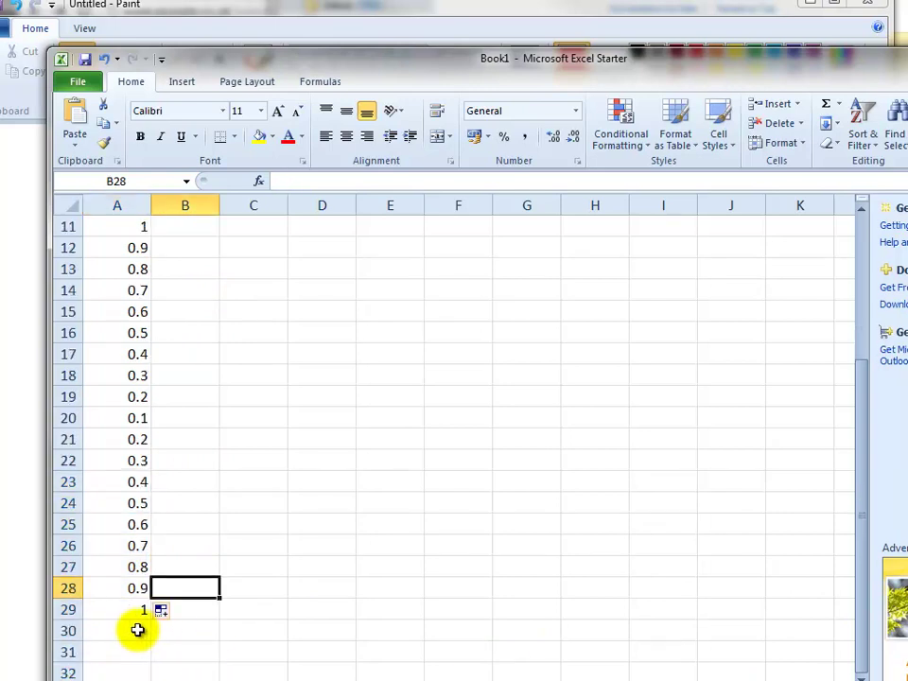
{"action": "left_click", "coordinate": [133, 630]}
{"action": "type", "text": "0"}
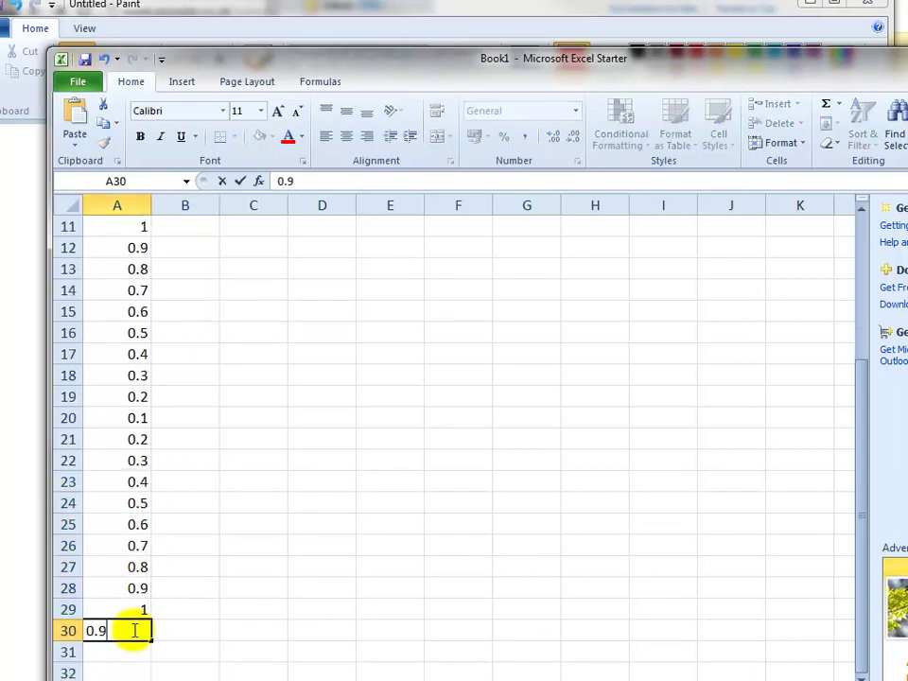
{"action": "type", "text": ".9"}
{"action": "key", "text": "Return"}
{"action": "left_click_drag", "start_coordinate": [129, 609], "coordinate": [154, 580]}
{"action": "left_click", "coordinate": [247, 566]}
- Enter a pressure of 1 in B2, copy it down to B11, and select B12
{"action": "left_click_drag", "start_coordinate": [862, 594], "coordinate": [877, 305]}
{"action": "left_click", "coordinate": [197, 246]}
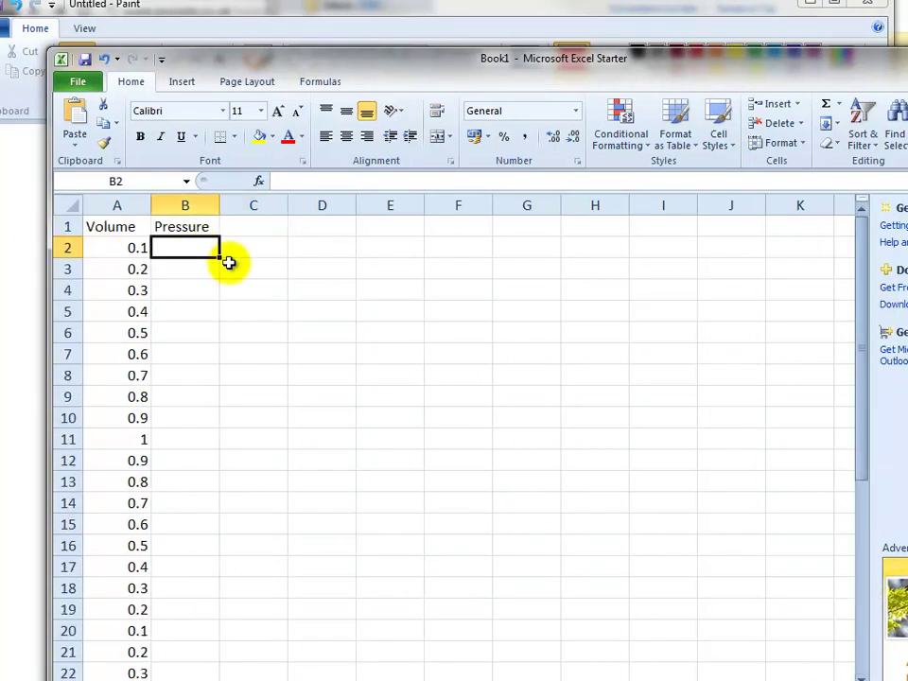
{"action": "type", "text": "1"}
{"action": "key", "text": "Return"}
{"action": "left_click", "coordinate": [203, 247]}
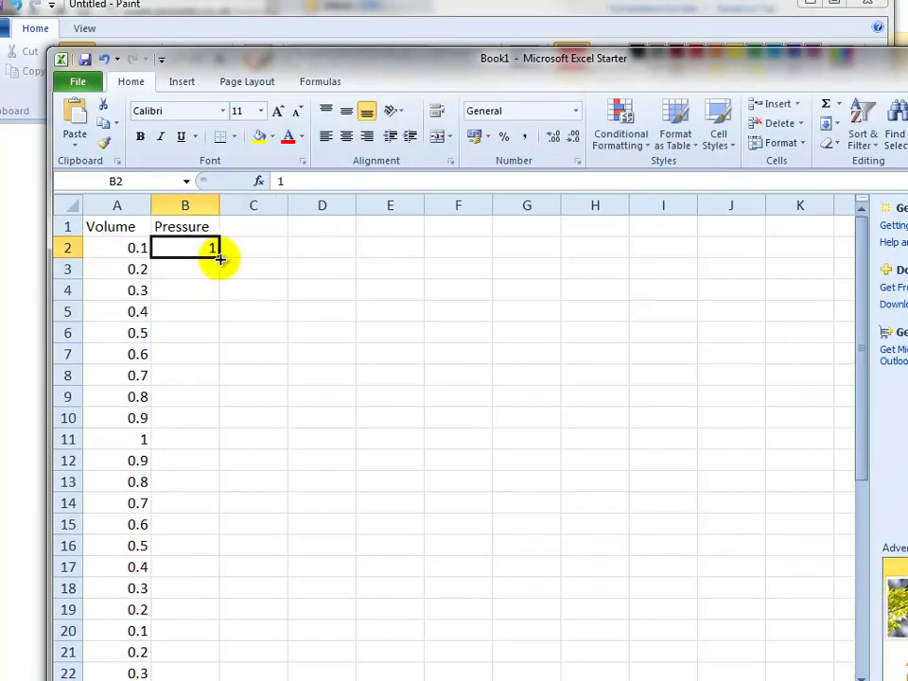
{"action": "left_click_drag", "start_coordinate": [221, 257], "coordinate": [221, 441]}
{"action": "left_click", "coordinate": [270, 420]}
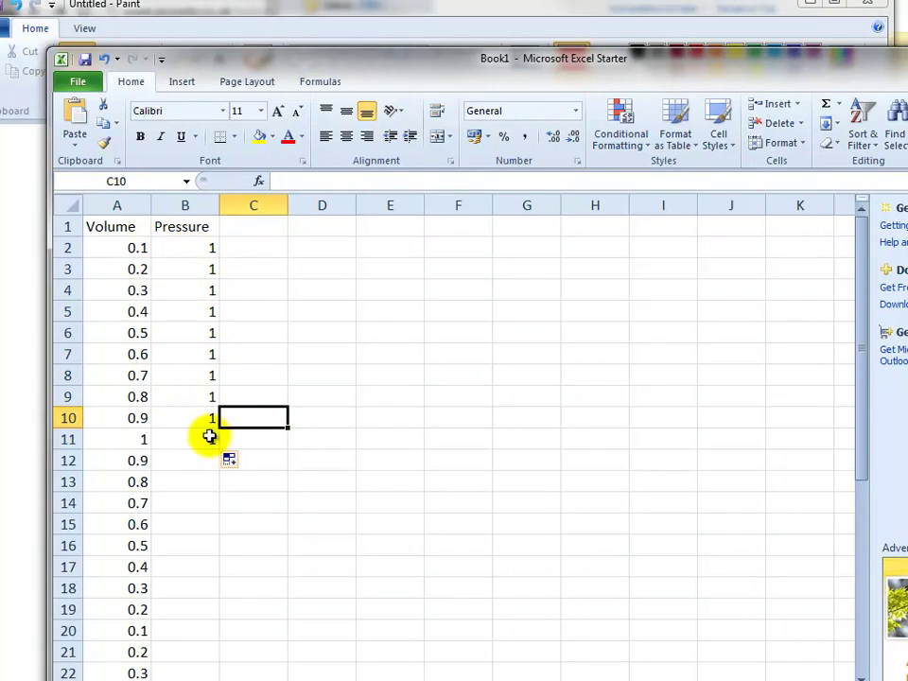
{"action": "left_click", "coordinate": [173, 475]}
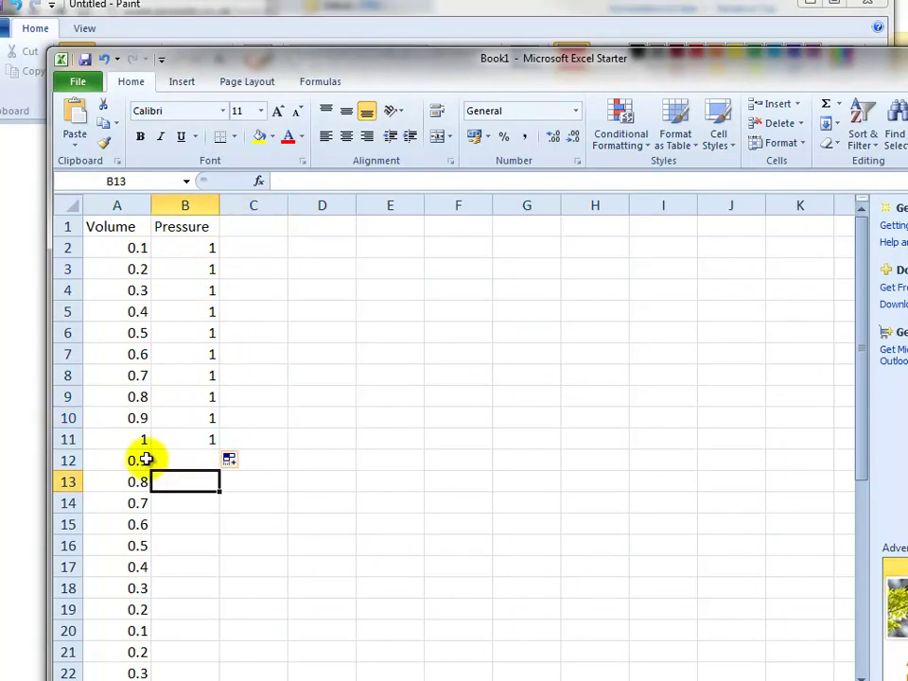
{"action": "left_click", "coordinate": [202, 458]}
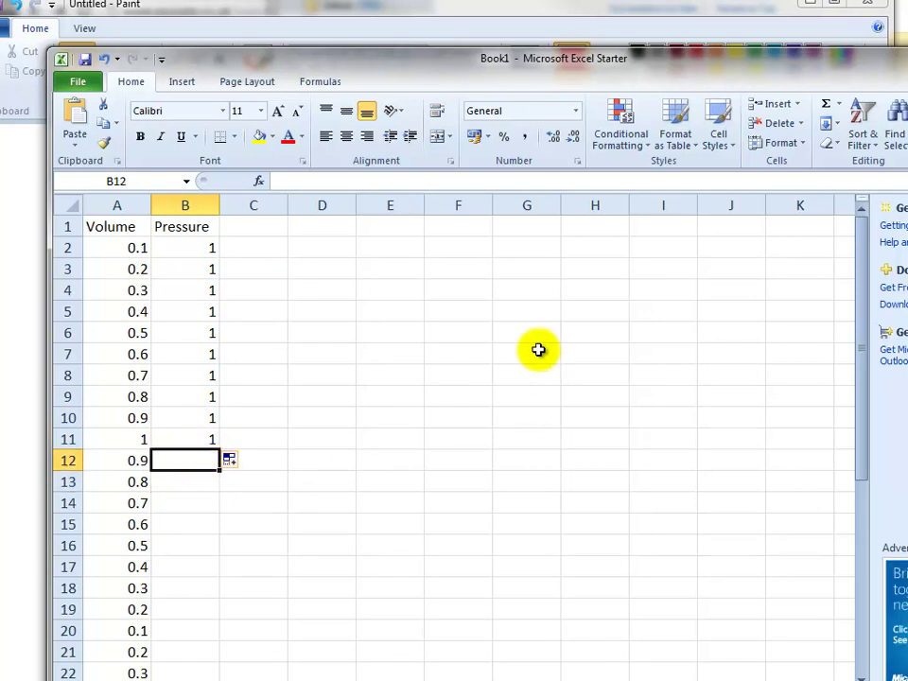
- Switch to Paint and start a new blank canvas without saving the pressure-volume drawing
{"action": "left_click", "coordinate": [4, 36]}
{"action": "left_click", "coordinate": [9, 19]}
{"action": "left_click", "coordinate": [14, 60]}
{"action": "left_click", "coordinate": [443, 392]}
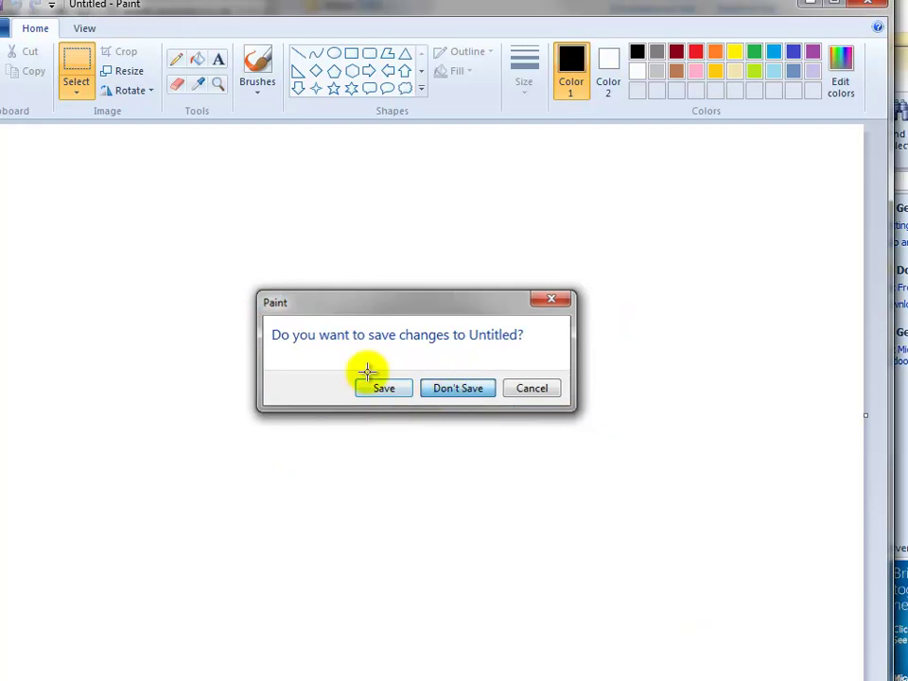
- Write the equation P1V1 = P2V2 as black text on the blank canvas
{"action": "left_click", "coordinate": [220, 62]}
{"action": "left_click", "coordinate": [197, 323]}
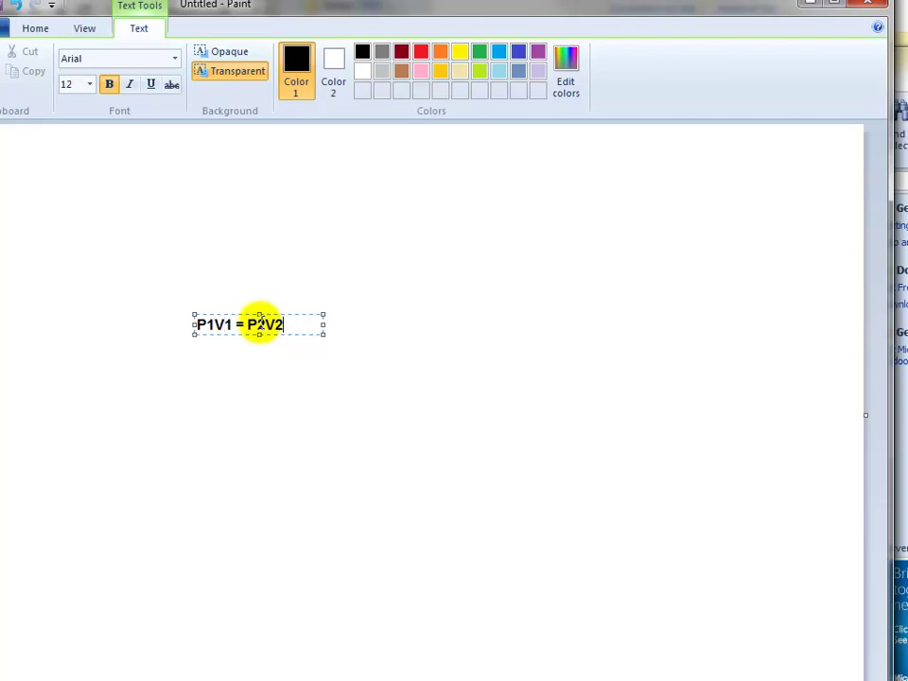
{"action": "left_click", "coordinate": [241, 352]}
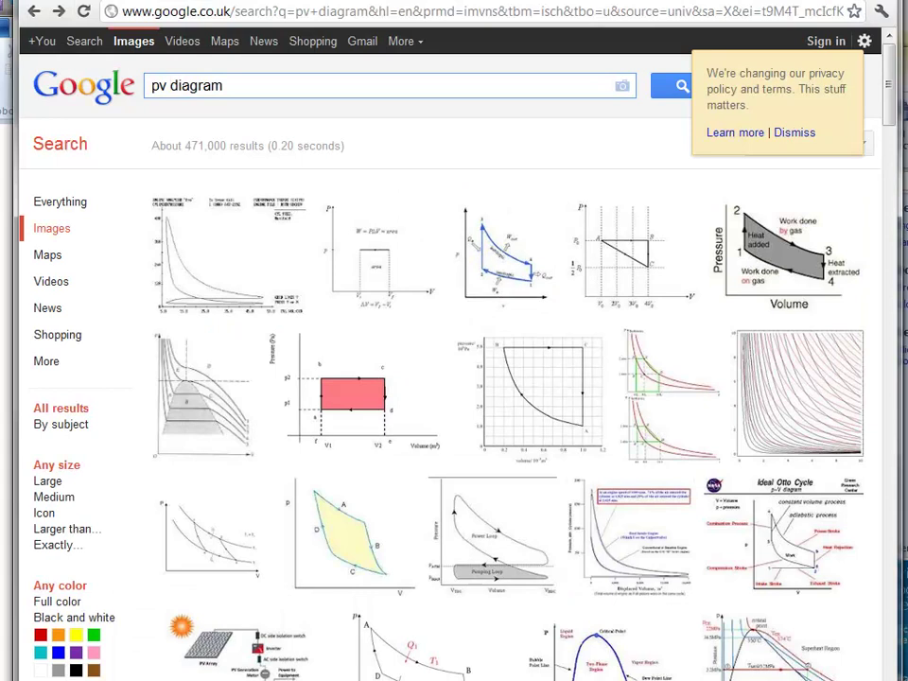
- Switch back to the Excel workbook and enter the pressure formula =B11*A12/A13 in B12
{"action": "key", "text": "alt+Tab"}
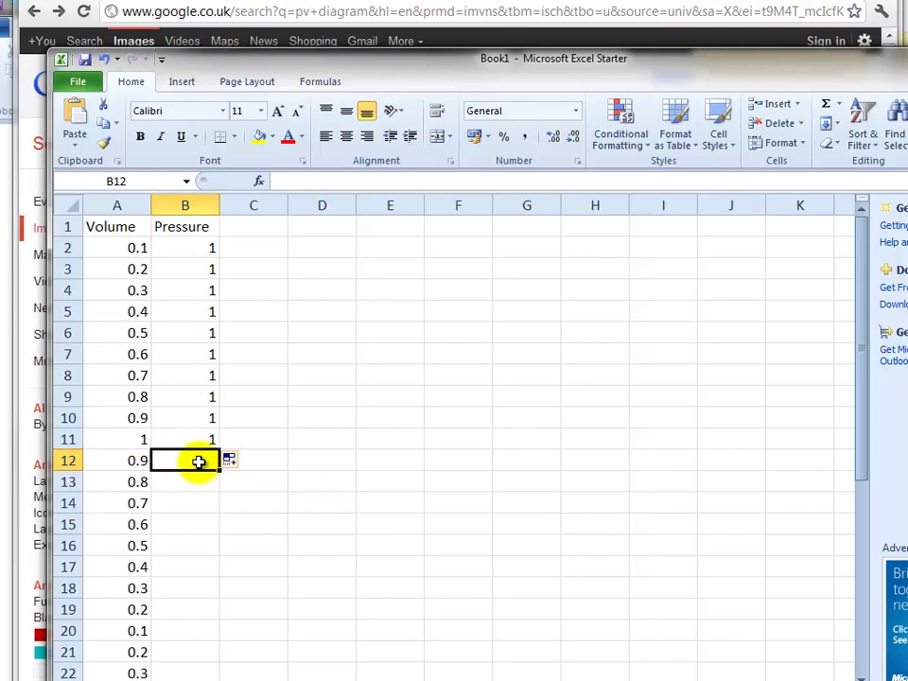
{"action": "type", "text": "="}
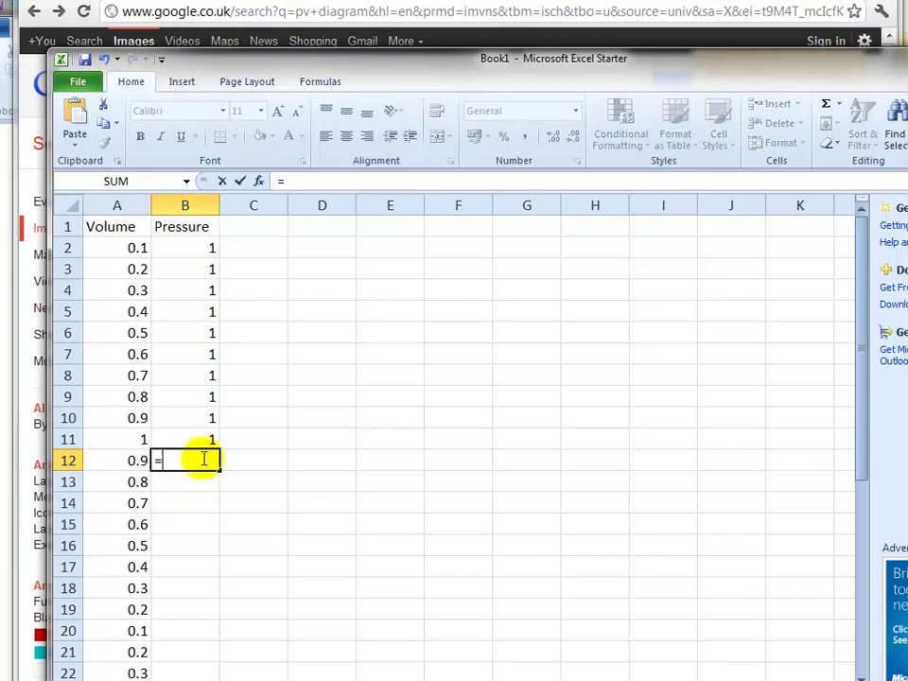
{"action": "left_click", "coordinate": [205, 439]}
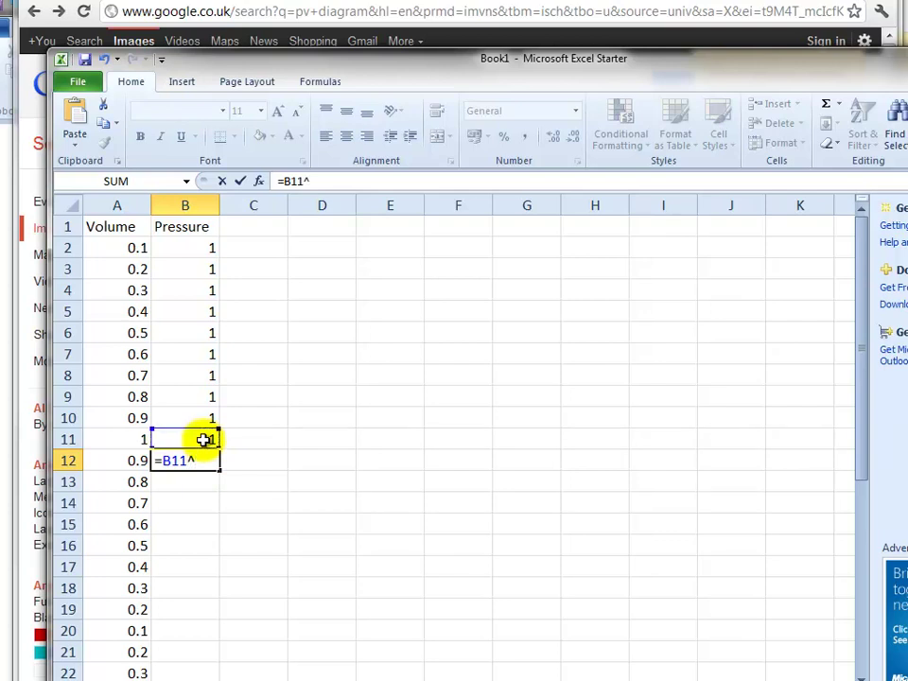
{"action": "left_click", "coordinate": [137, 461]}
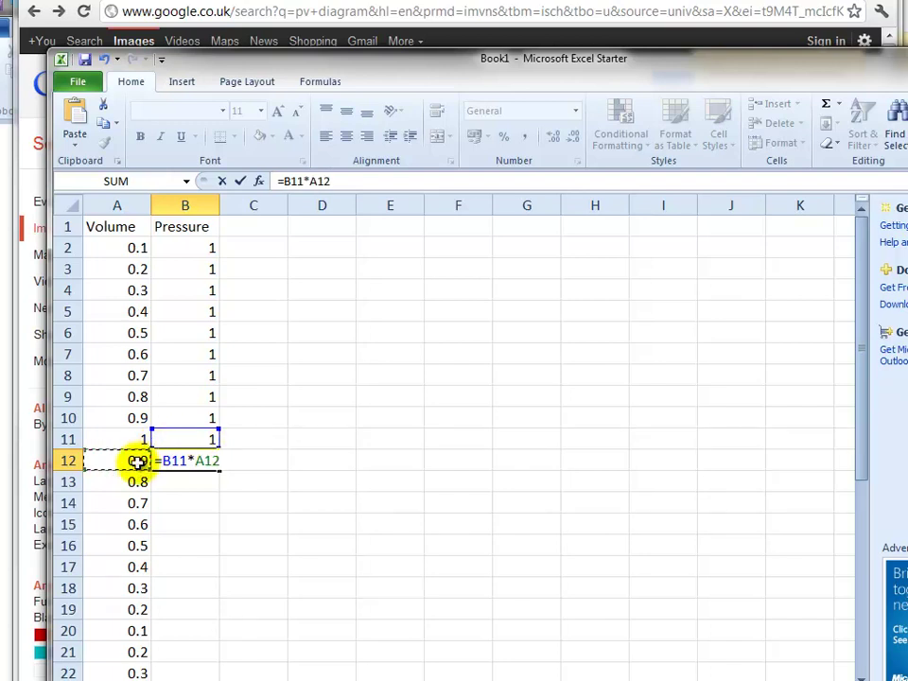
{"action": "type", "text": "/"}
{"action": "left_click", "coordinate": [126, 484]}
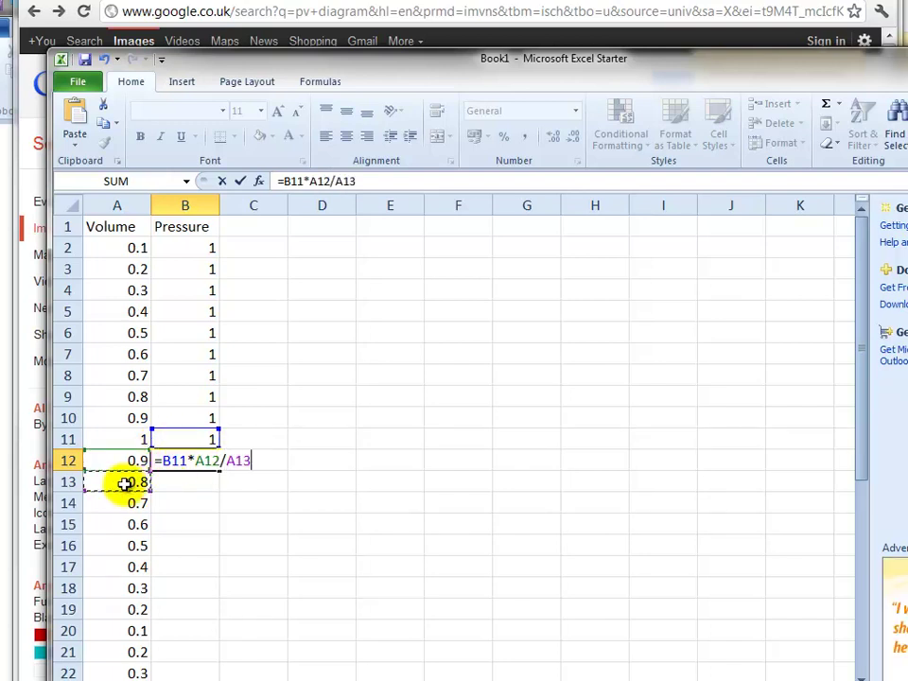
{"action": "key", "text": "Return"}
{"action": "left_click", "coordinate": [321, 483]}
- Fill the formula in B12 down to B20 and check the formula in B19
{"action": "left_click", "coordinate": [210, 462]}
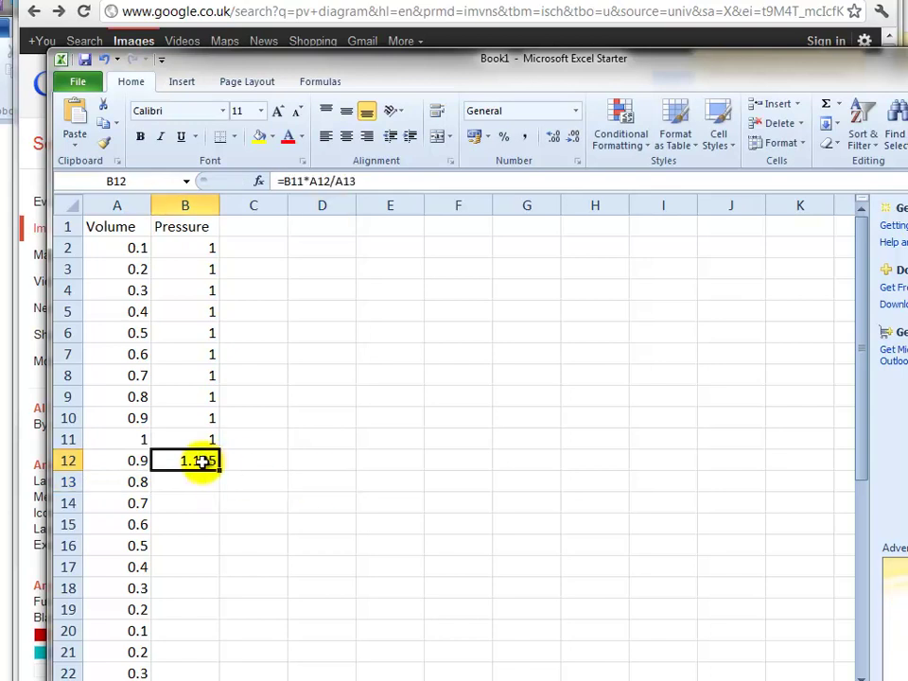
{"action": "left_click_drag", "start_coordinate": [221, 475], "coordinate": [211, 636]}
{"action": "left_click", "coordinate": [282, 613]}
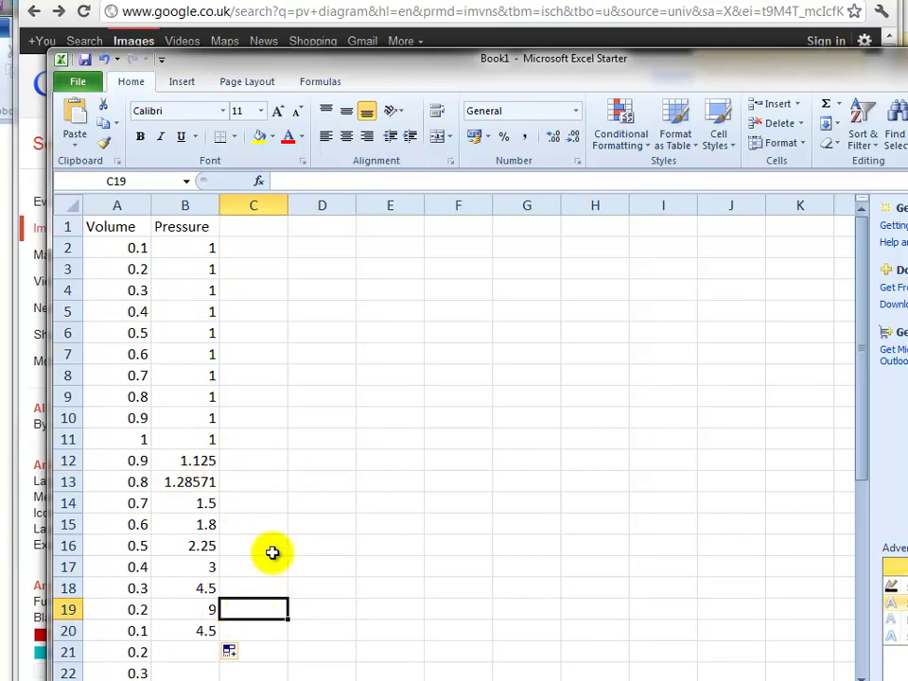
{"action": "left_click", "coordinate": [273, 547]}
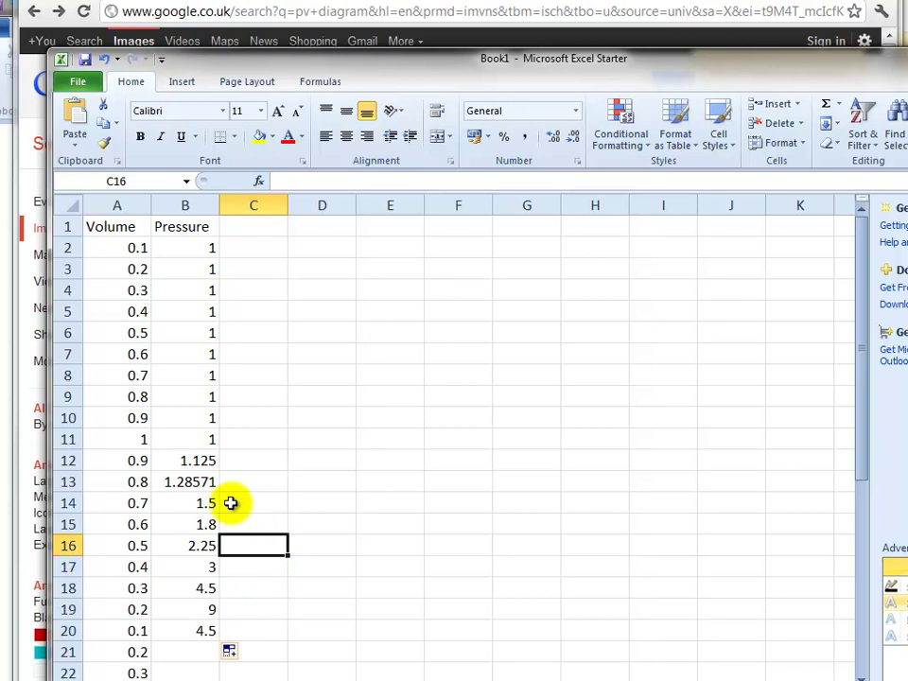
{"action": "left_click", "coordinate": [196, 609]}
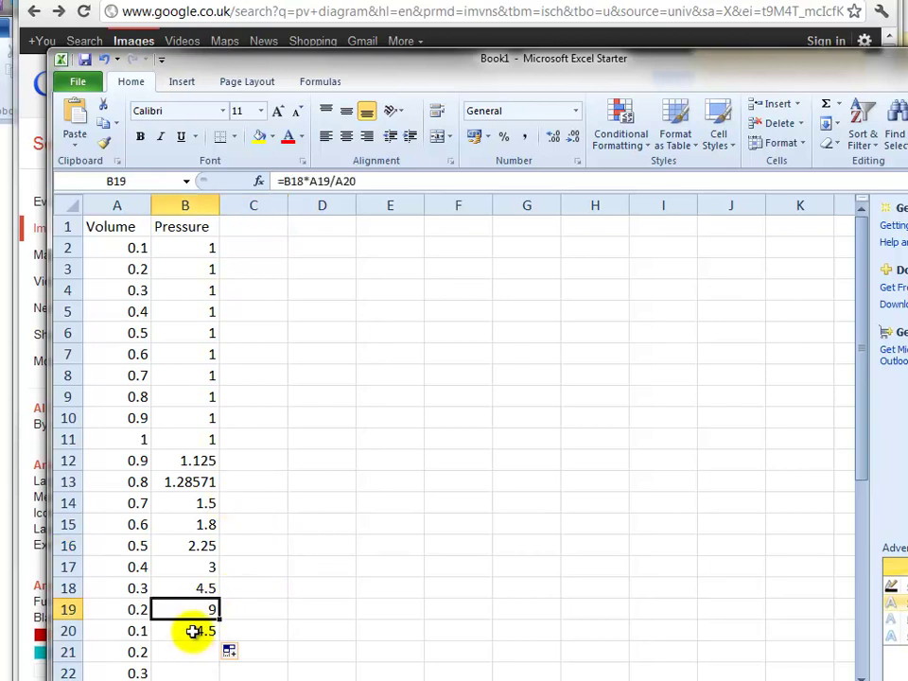
- Correct the pressure formula in B12 to =B11*A11/A12
{"action": "left_click", "coordinate": [198, 440]}
{"action": "left_click", "coordinate": [201, 461]}
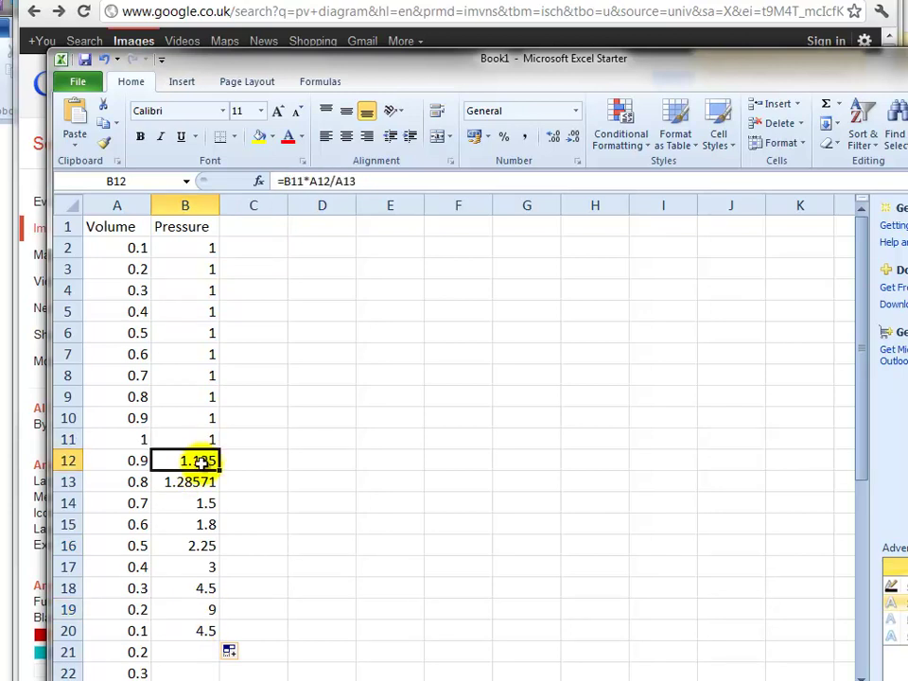
{"action": "left_click", "coordinate": [204, 439]}
{"action": "left_click", "coordinate": [205, 461]}
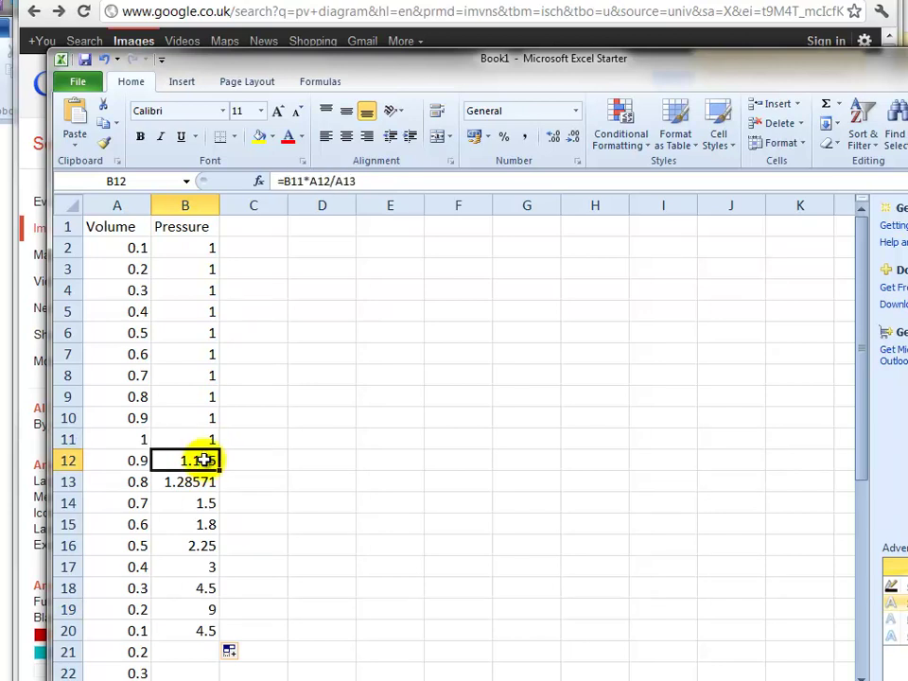
{"action": "left_click", "coordinate": [328, 181]}
{"action": "key", "text": "BackSpace"}
{"action": "type", "text": "1"}
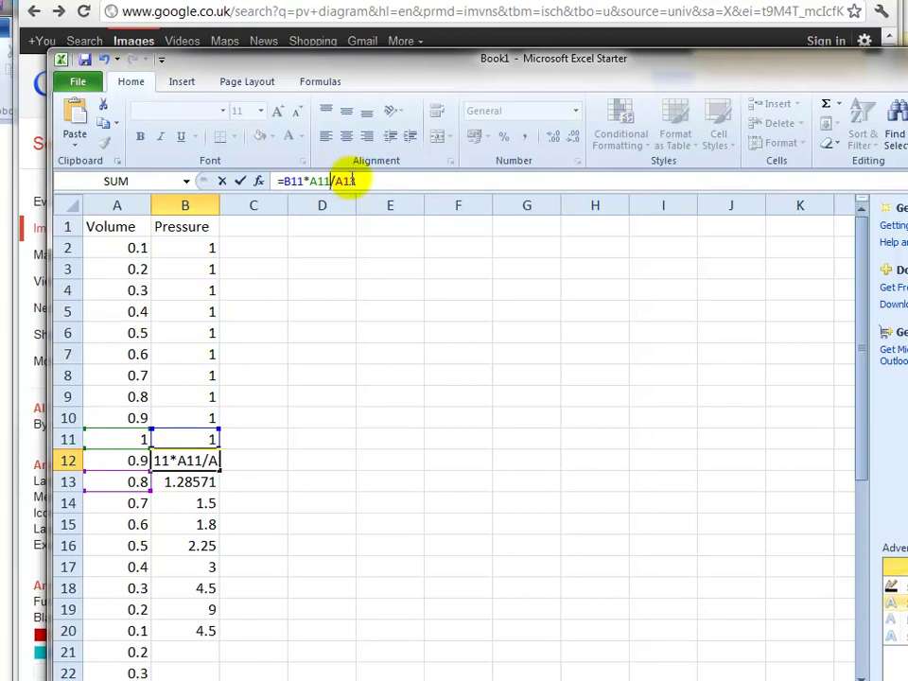
{"action": "key", "text": "BackSpace"}
{"action": "type", "text": "2"}
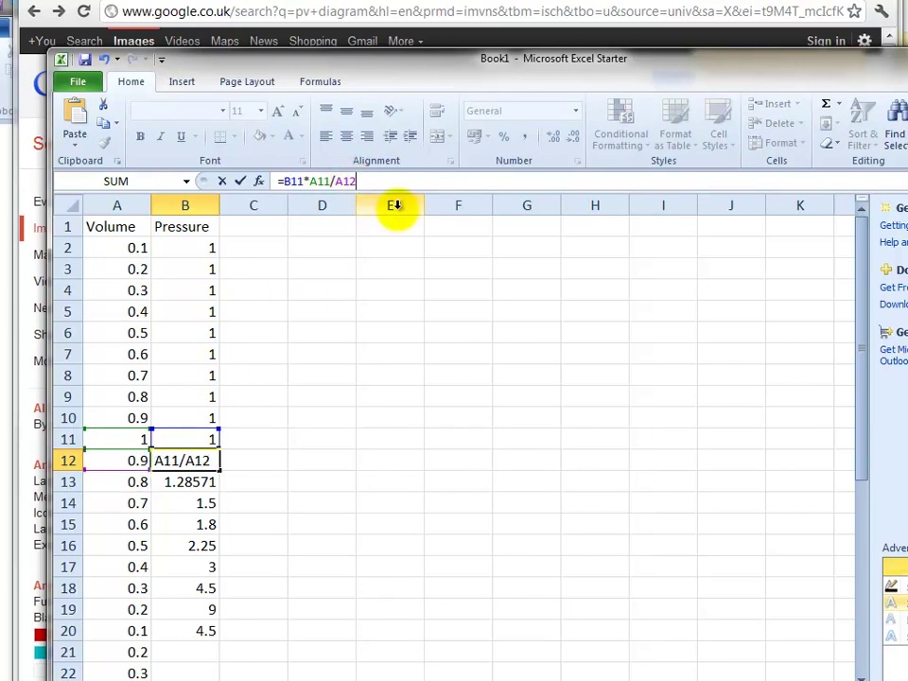
{"action": "key", "text": "Return"}
- Fill the corrected formula in B12 down to B20 and check the formula in B12
{"action": "left_click", "coordinate": [194, 461]}
{"action": "left_click_drag", "start_coordinate": [219, 468], "coordinate": [223, 636]}
{"action": "left_click", "coordinate": [280, 604]}
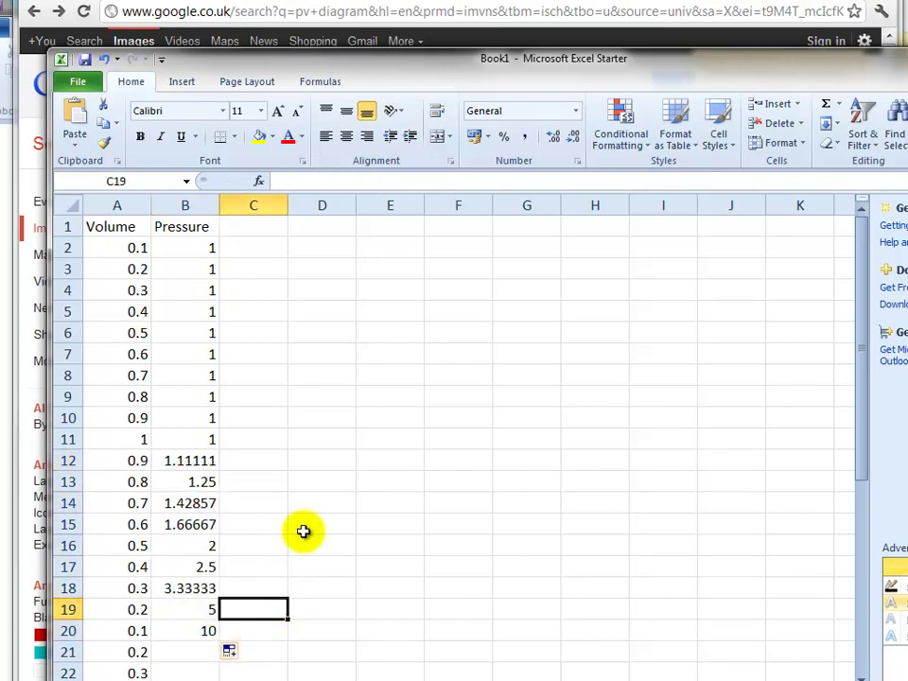
{"action": "left_click", "coordinate": [184, 461]}
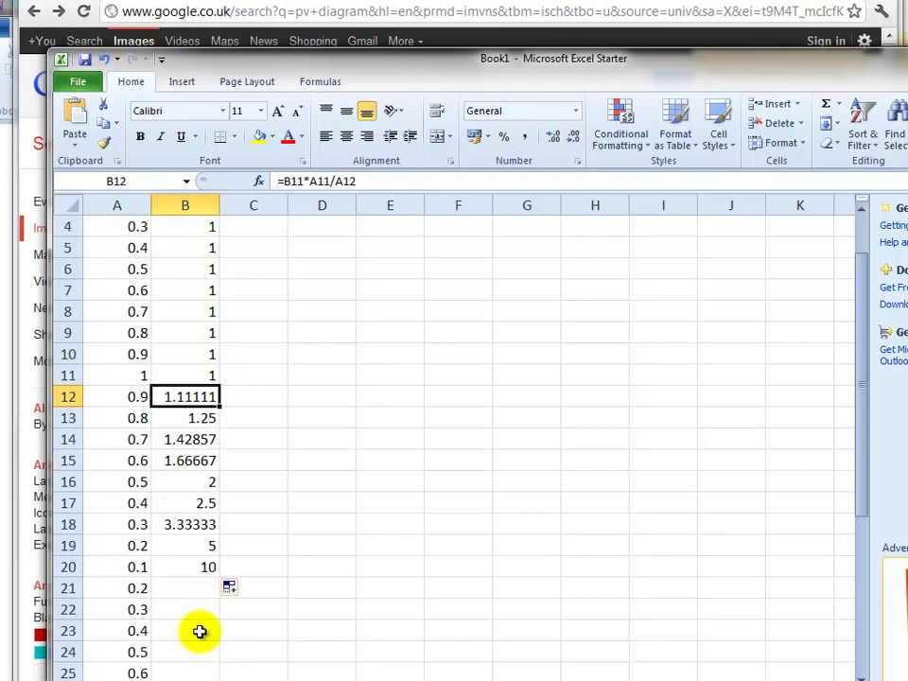
- Extend the pressure formula from B20 down to B29 for the expansion part of the cycle
{"action": "scroll", "coordinate": [207, 627], "scroll_direction": "down", "scroll_amount": 2}
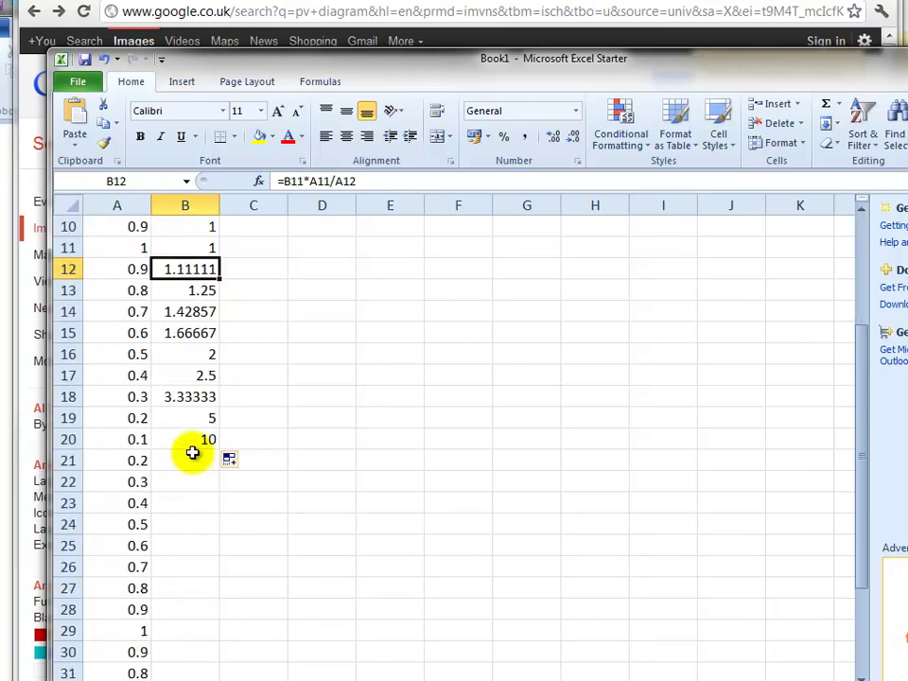
{"action": "left_click", "coordinate": [204, 441]}
{"action": "left_click_drag", "start_coordinate": [225, 451], "coordinate": [247, 616]}
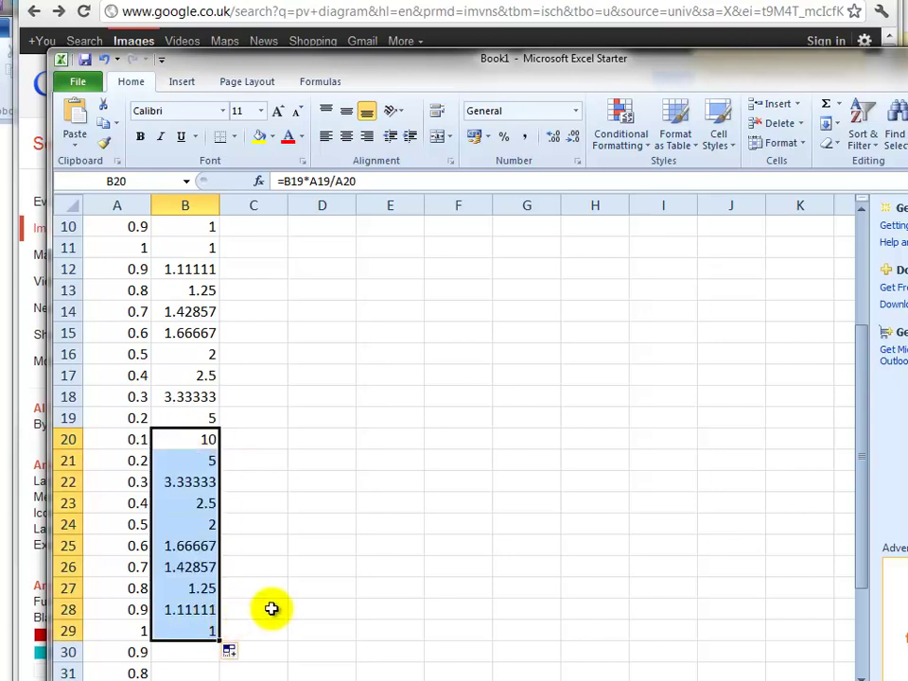
- Enter =1 as the pressure in B30 and fill it down through the remaining volume rows
{"action": "scroll", "coordinate": [265, 608], "scroll_direction": "down", "scroll_amount": 2}
{"action": "left_click", "coordinate": [204, 528]}
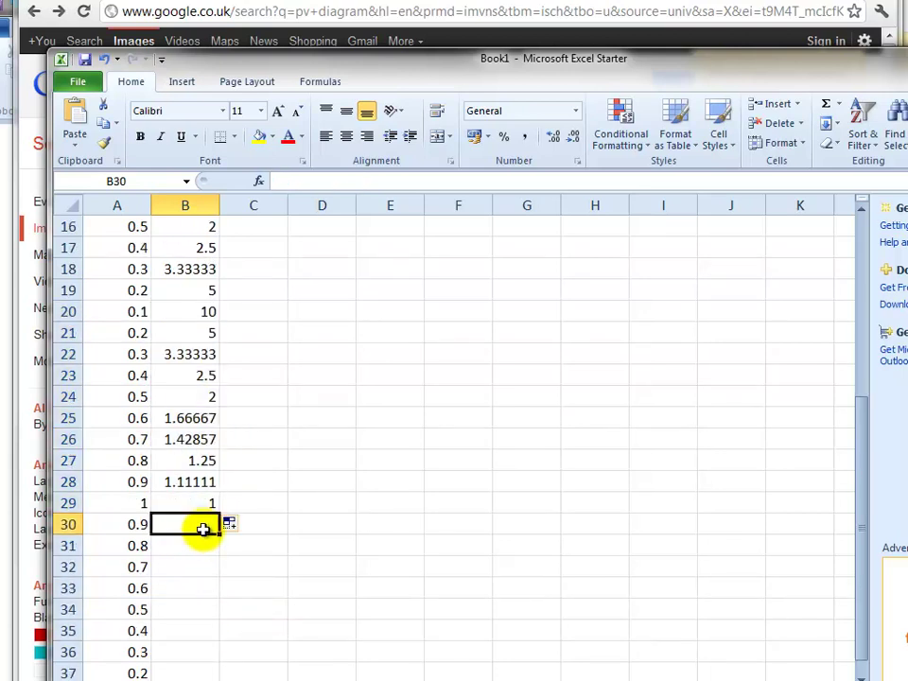
{"action": "type", "text": "=1"}
{"action": "key", "text": "Return"}
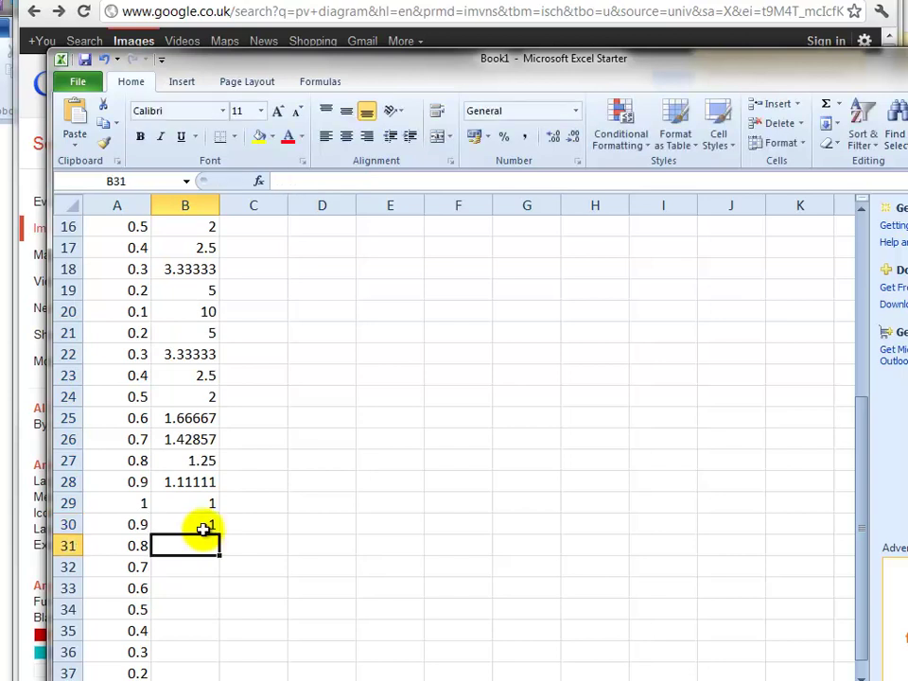
{"action": "scroll", "coordinate": [251, 530], "scroll_direction": "down", "scroll_amount": 1}
{"action": "left_click", "coordinate": [203, 458]}
{"action": "left_click_drag", "start_coordinate": [216, 470], "coordinate": [211, 644]}
{"action": "left_click", "coordinate": [284, 603]}
{"action": "scroll", "coordinate": [284, 603], "scroll_direction": "up", "scroll_amount": 6}
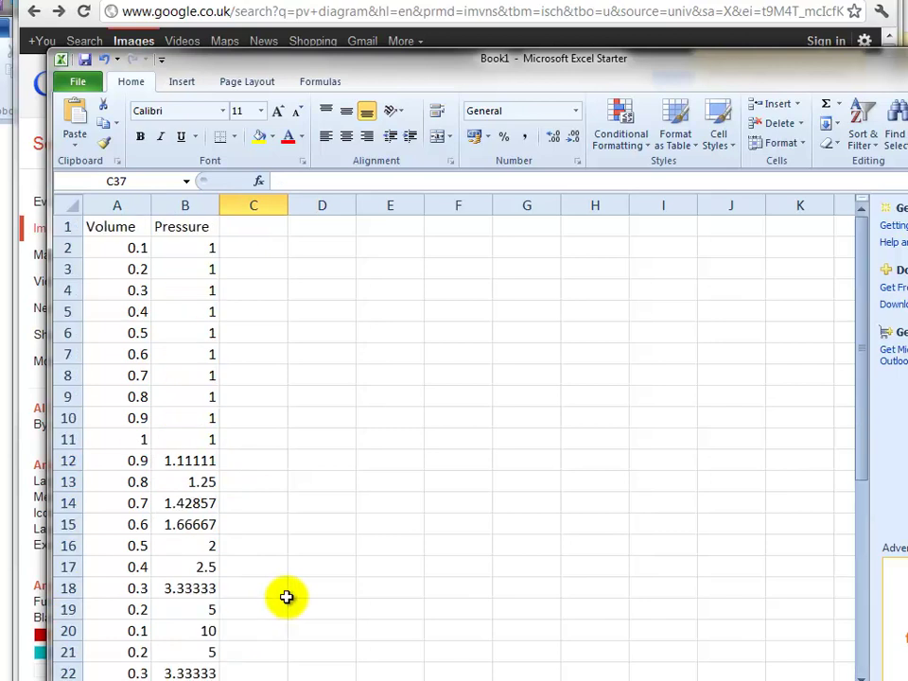
- Insert a scatter chart with smooth lines and no markers from the Volume and Pressure columns
{"action": "left_click_drag", "start_coordinate": [121, 204], "coordinate": [199, 205]}
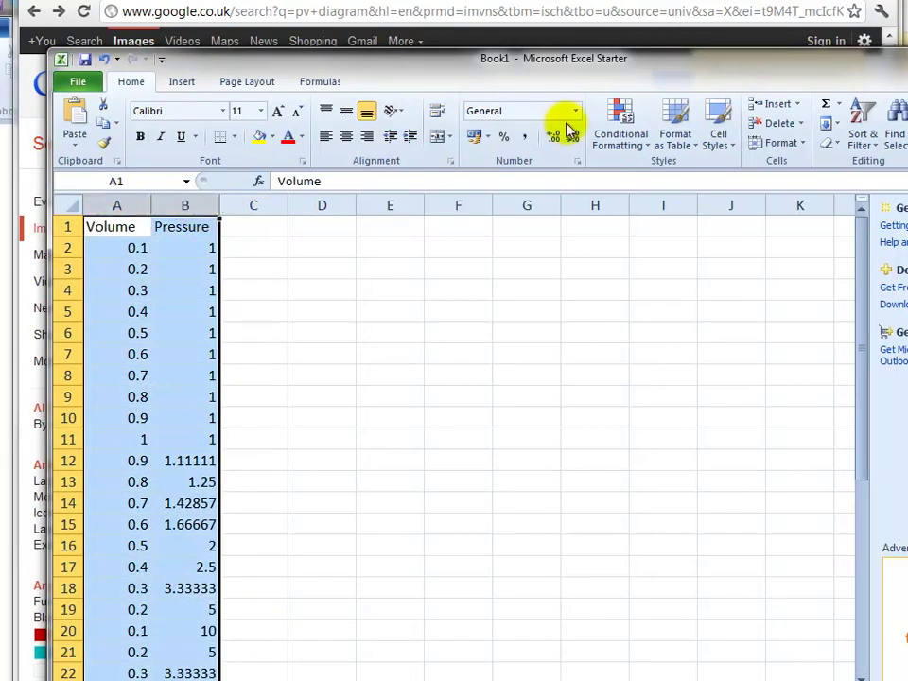
{"action": "left_click", "coordinate": [181, 81]}
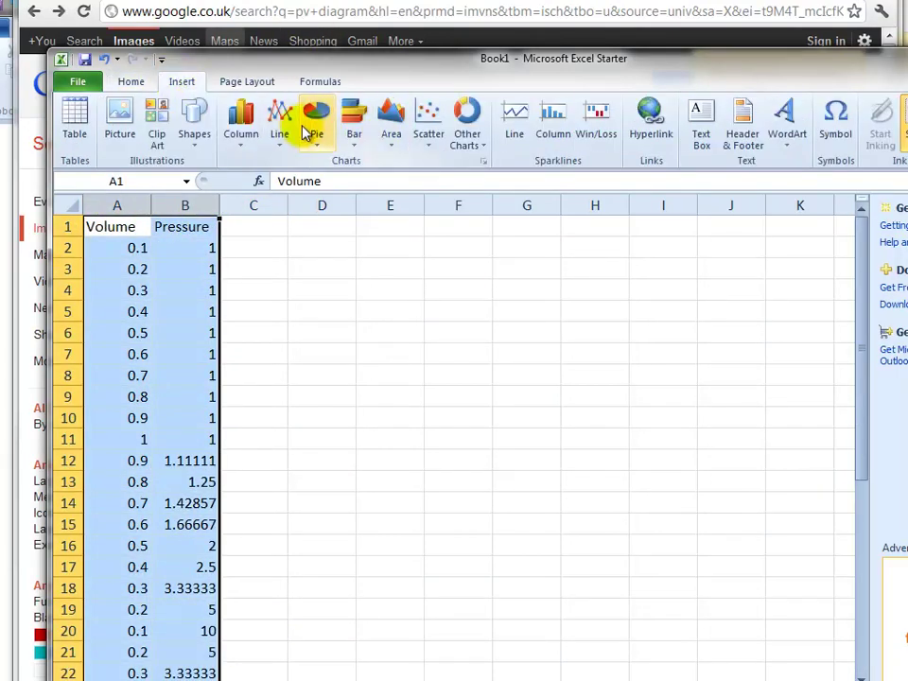
{"action": "left_click", "coordinate": [430, 123]}
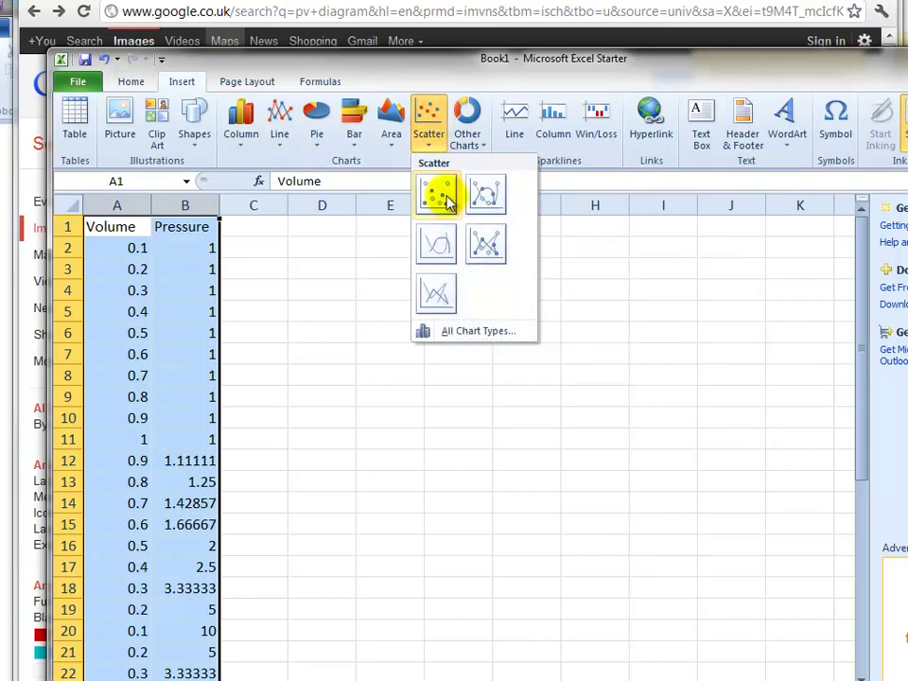
{"action": "left_click", "coordinate": [444, 246]}
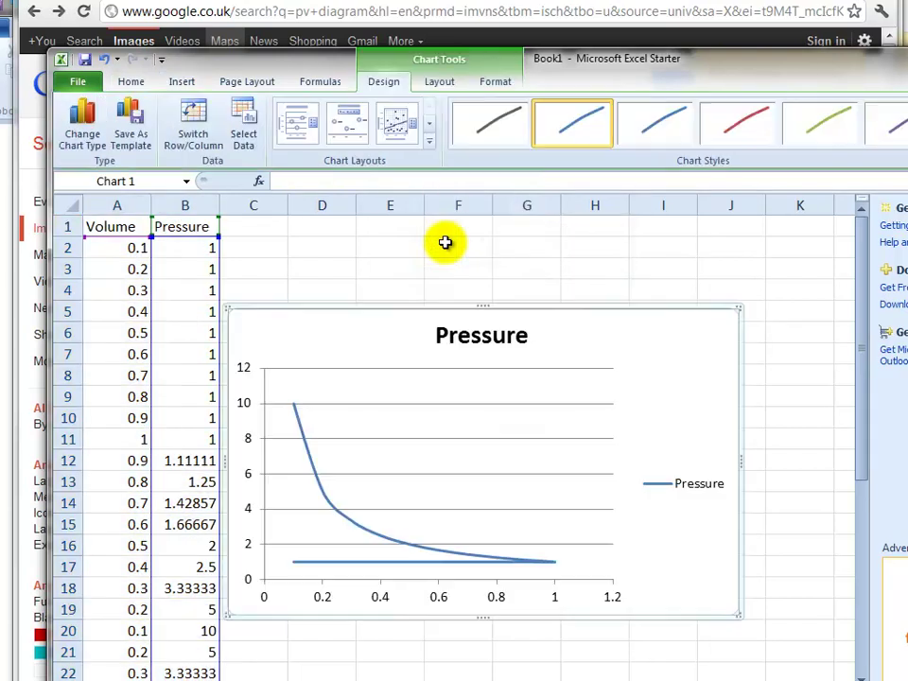
- Move the Pressure chart away from the data columns, placing its upper edge around row 8 and its near edge in column E
{"action": "left_click_drag", "start_coordinate": [569, 328], "coordinate": [659, 343]}
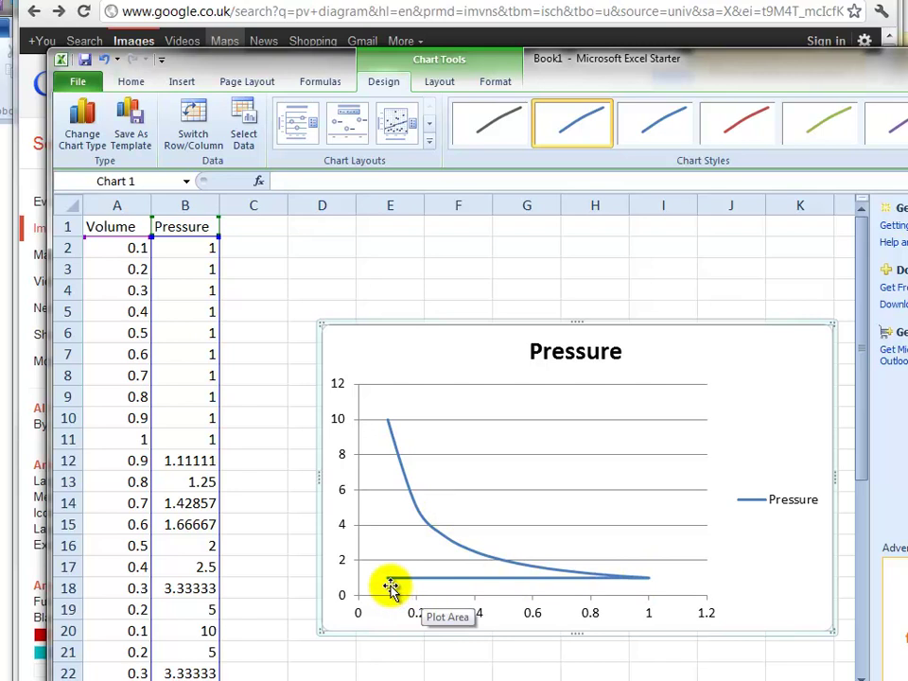
{"action": "left_click_drag", "start_coordinate": [450, 353], "coordinate": [503, 398]}
{"action": "left_click", "coordinate": [387, 286]}
- Add a third column header Q in C1
{"action": "left_click", "coordinate": [258, 227]}
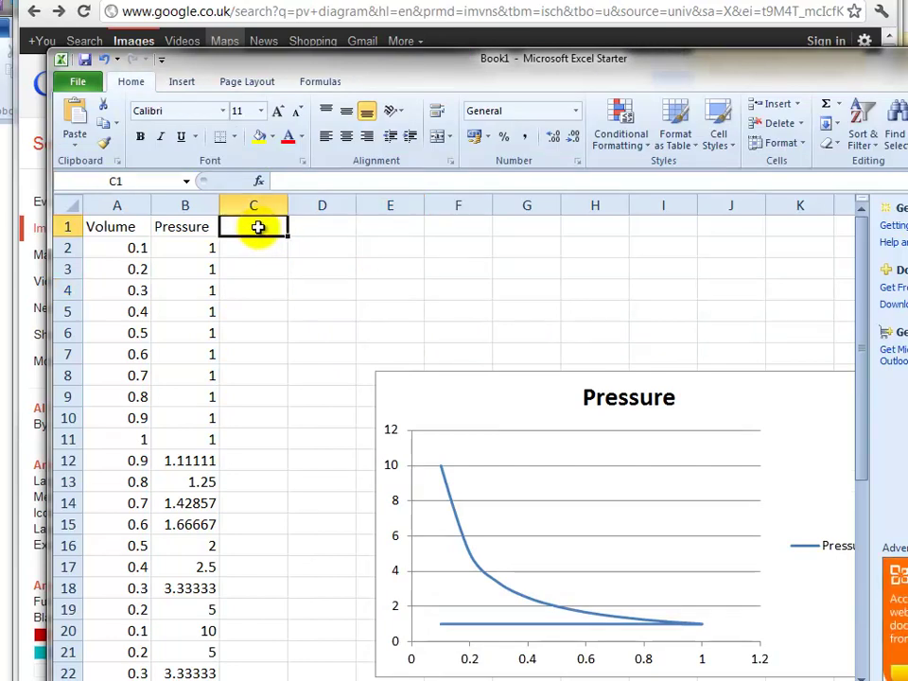
{"action": "type", "text": "Q"}
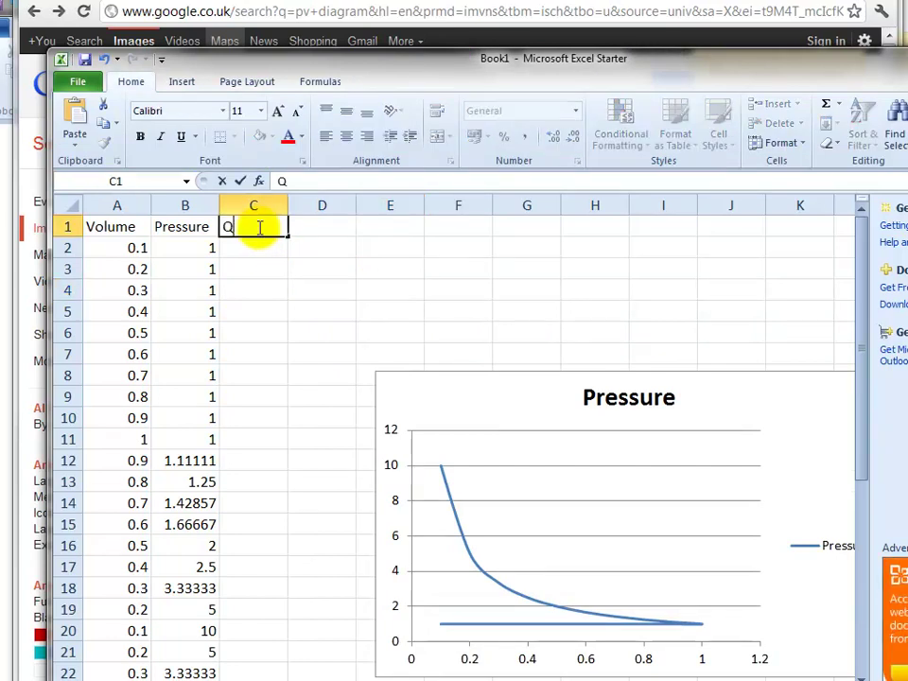
{"action": "left_click", "coordinate": [278, 261]}
{"action": "left_click", "coordinate": [273, 246]}
{"action": "key", "text": "Return"}
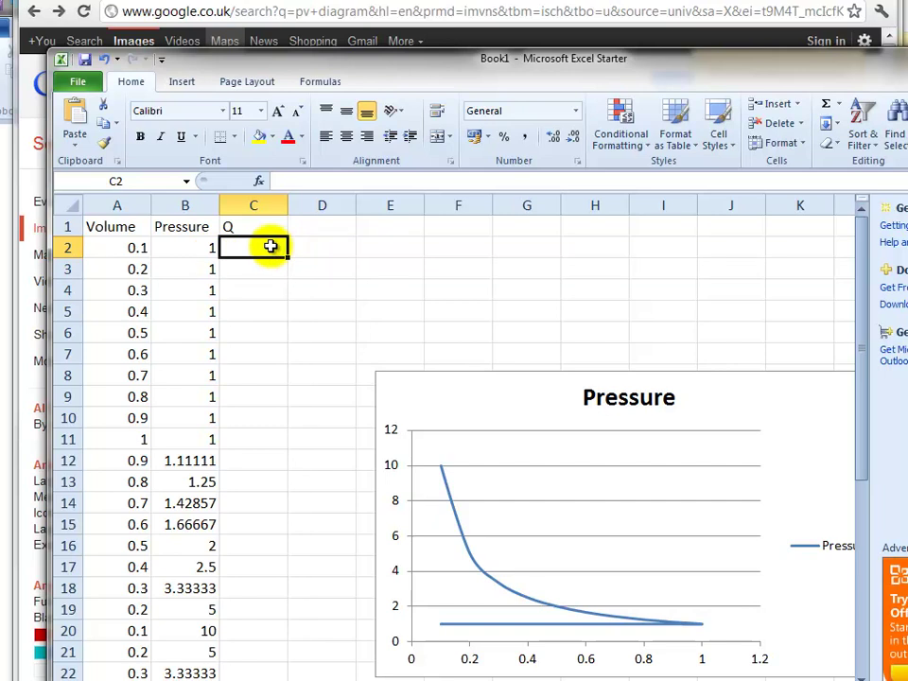
- Enter 0 in C2 and fill it down the Q column alongside the pressure data
{"action": "type", "text": "0"}
{"action": "left_click", "coordinate": [267, 248]}
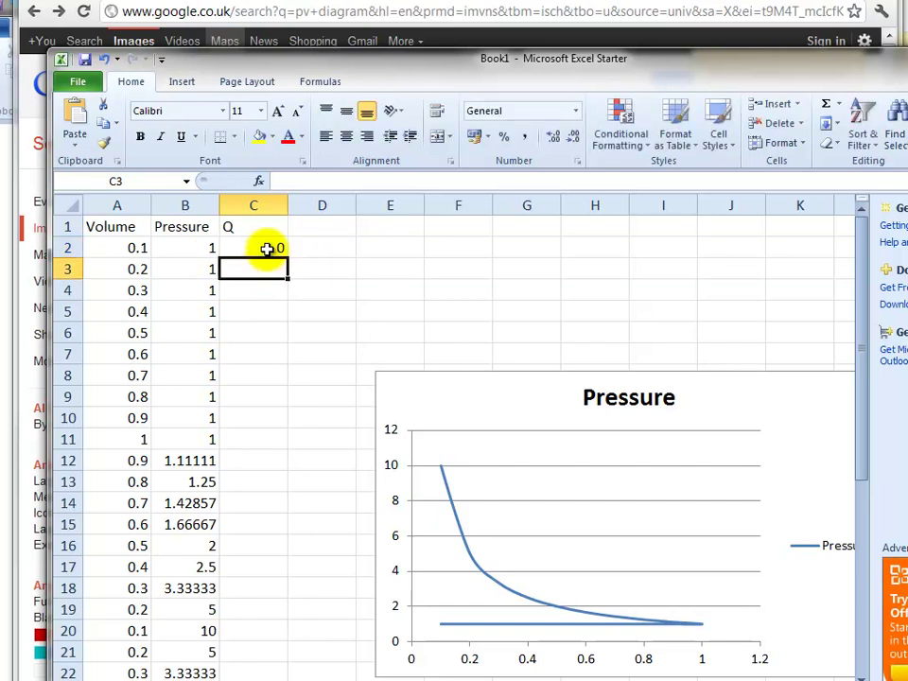
{"action": "left_click_drag", "start_coordinate": [291, 258], "coordinate": [282, 658]}
{"action": "left_click", "coordinate": [340, 586]}
{"action": "scroll", "coordinate": [341, 586], "scroll_direction": "up", "scroll_amount": 6}
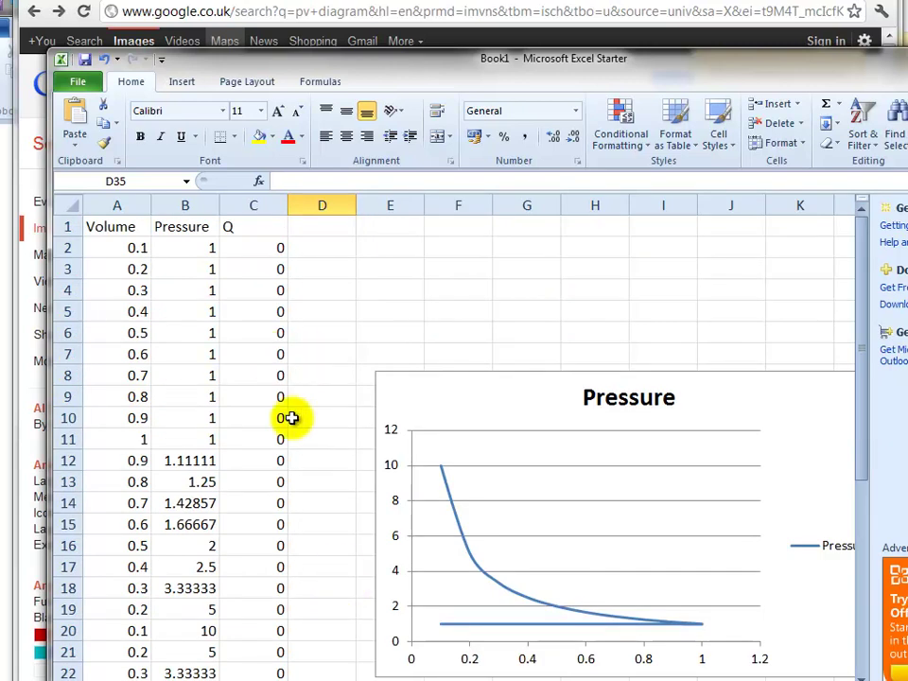
- Set the Q values in C21 and C22 to 1, at the start of the expansion
{"action": "scroll", "coordinate": [296, 499], "scroll_direction": "down", "scroll_amount": 3}
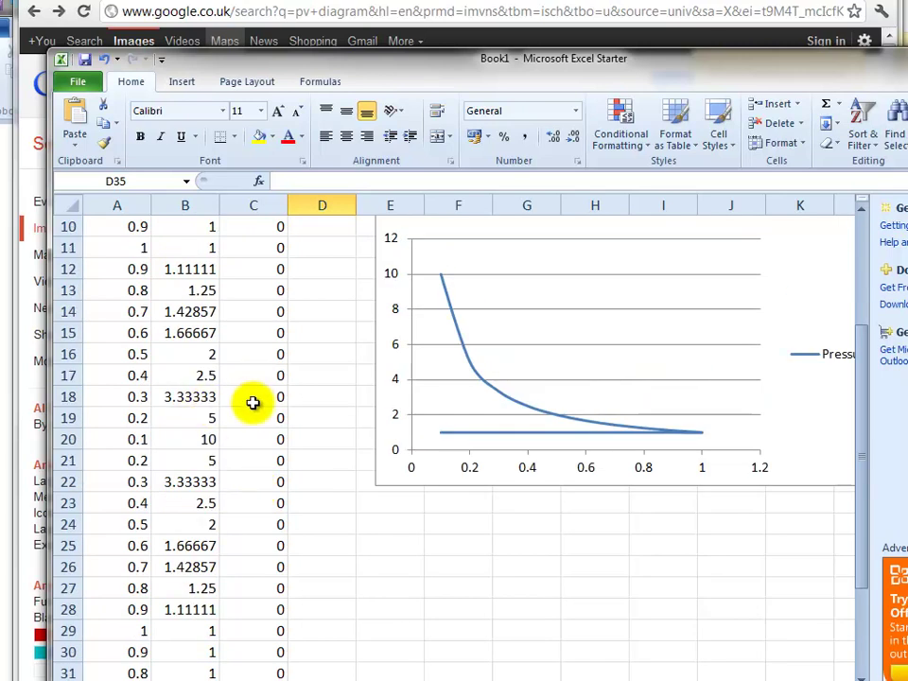
{"action": "left_click", "coordinate": [275, 462]}
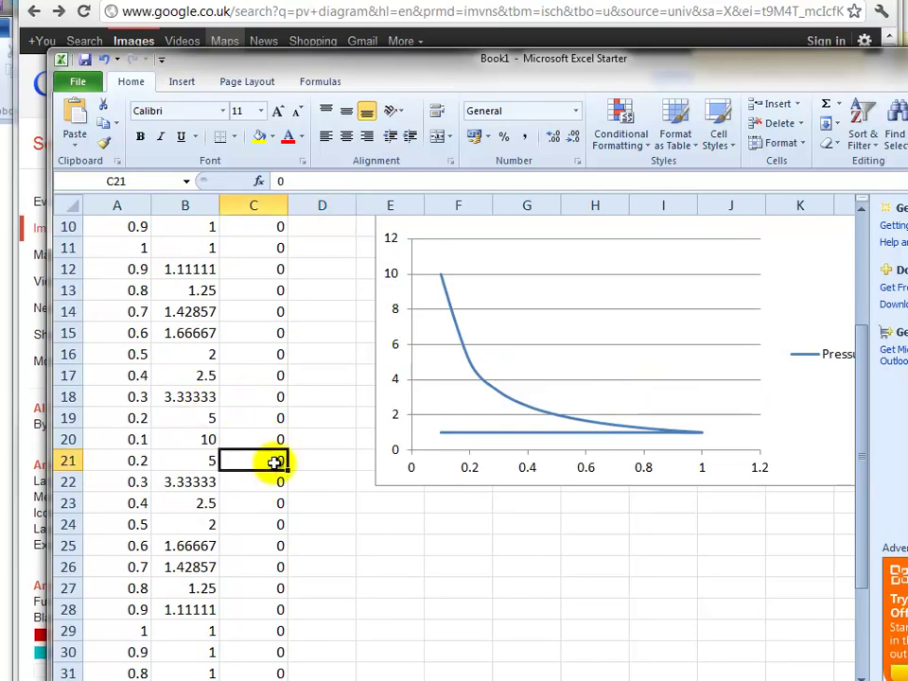
{"action": "type", "text": "1"}
{"action": "key", "text": "Return"}
{"action": "type", "text": "1"}
{"action": "left_click", "coordinate": [329, 456]}
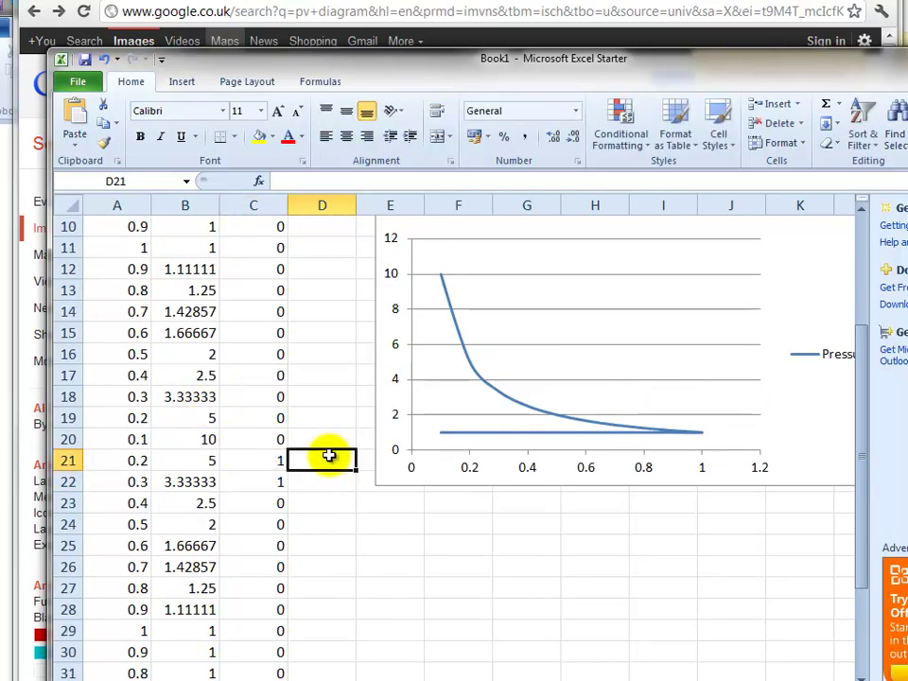
{"action": "scroll", "coordinate": [328, 456], "scroll_direction": "up", "scroll_amount": 3}
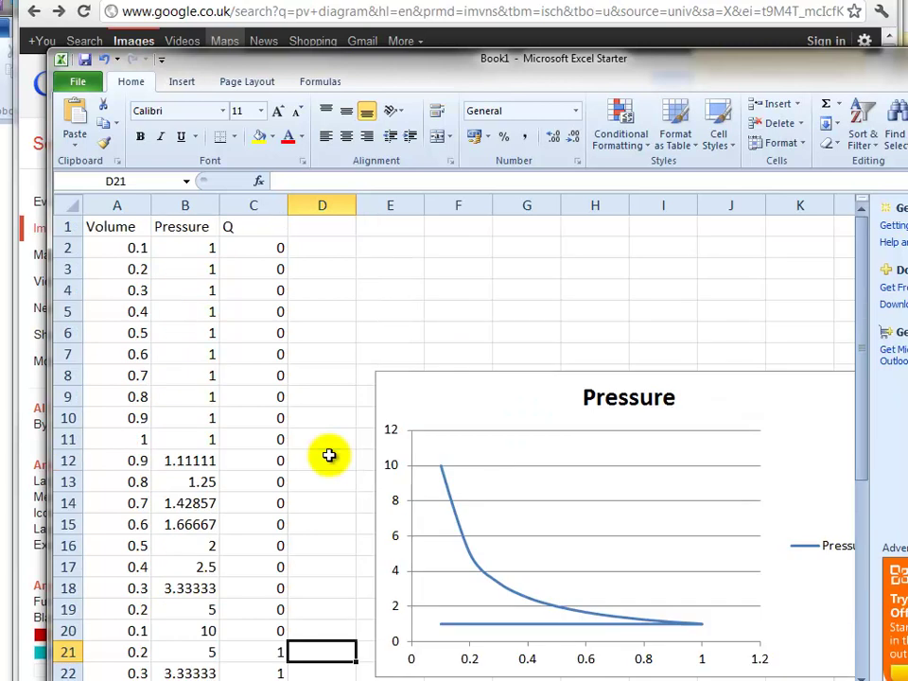
- Examine the pressure entries in B2, B11 and B12 and open the B12 formula for editing
{"action": "left_click", "coordinate": [190, 247]}
{"action": "left_click", "coordinate": [190, 462]}
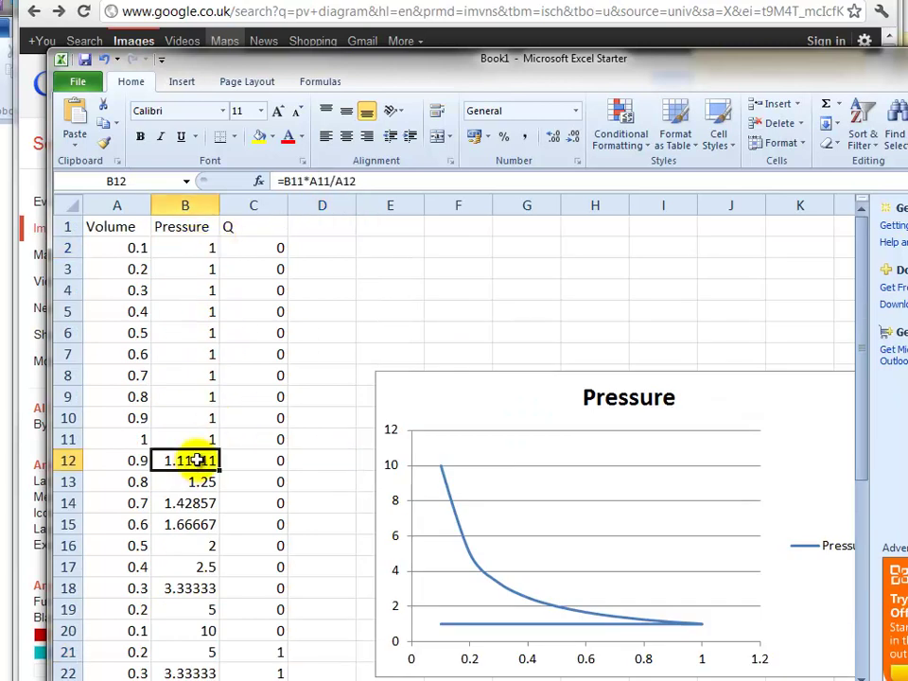
{"action": "scroll", "coordinate": [229, 437], "scroll_direction": "down", "scroll_amount": 1}
{"action": "scroll", "coordinate": [213, 416], "scroll_direction": "up", "scroll_amount": 1}
{"action": "left_click", "coordinate": [203, 438]}
{"action": "left_click", "coordinate": [203, 460]}
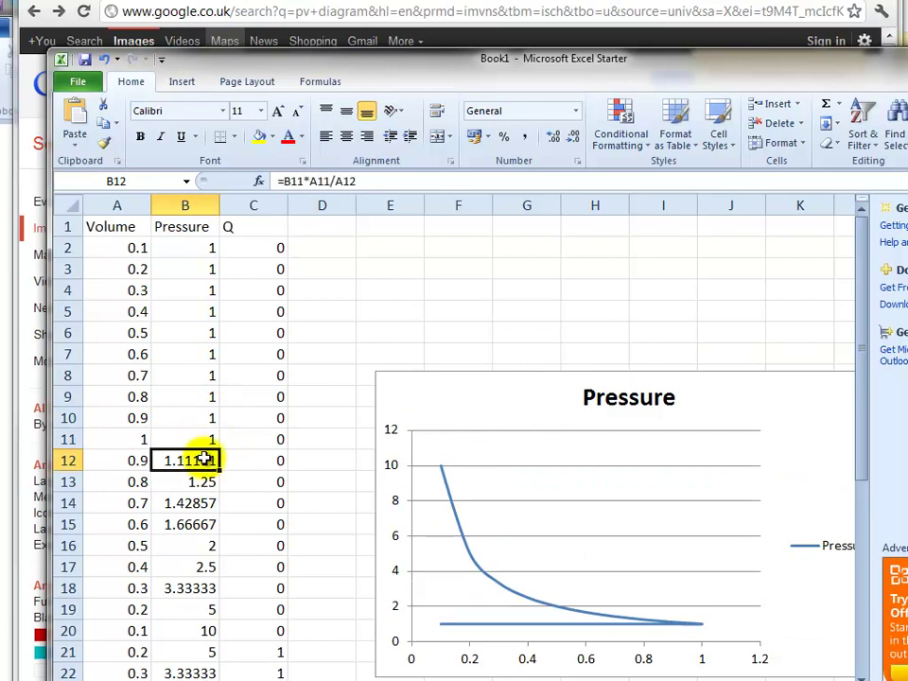
{"action": "left_click", "coordinate": [331, 181]}
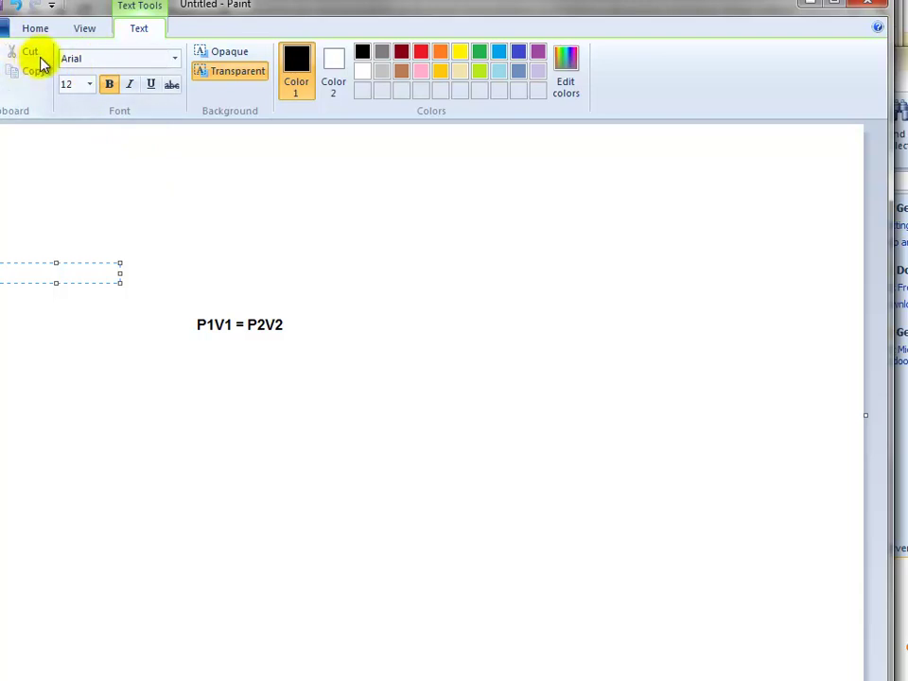
- Add the text "+ Q1" just beyond the end of the P1V1 = P2V2 equation on the Paint canvas
{"action": "left_click", "coordinate": [158, 199]}
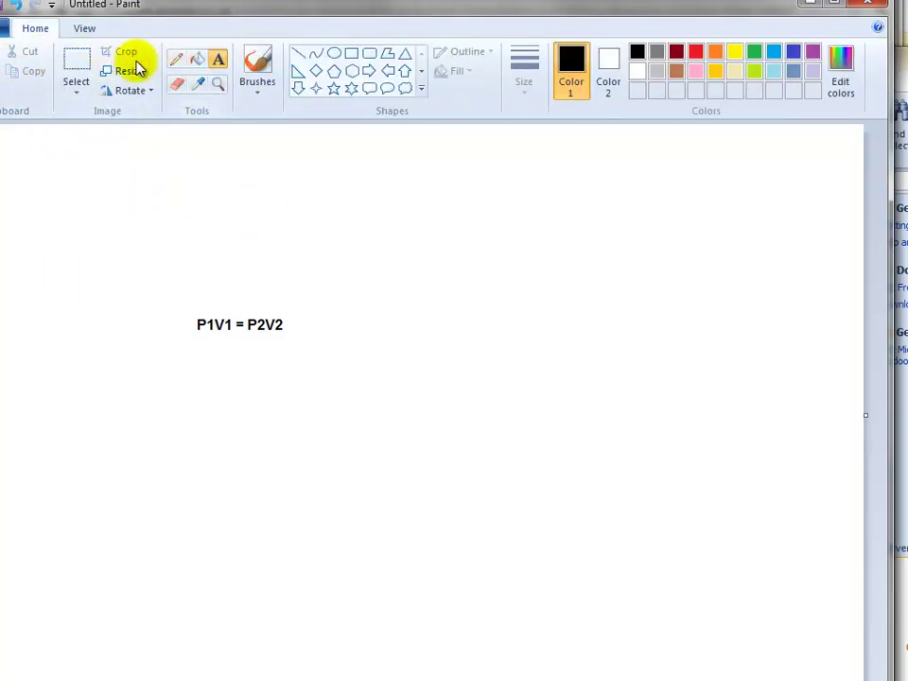
{"action": "left_click", "coordinate": [74, 76]}
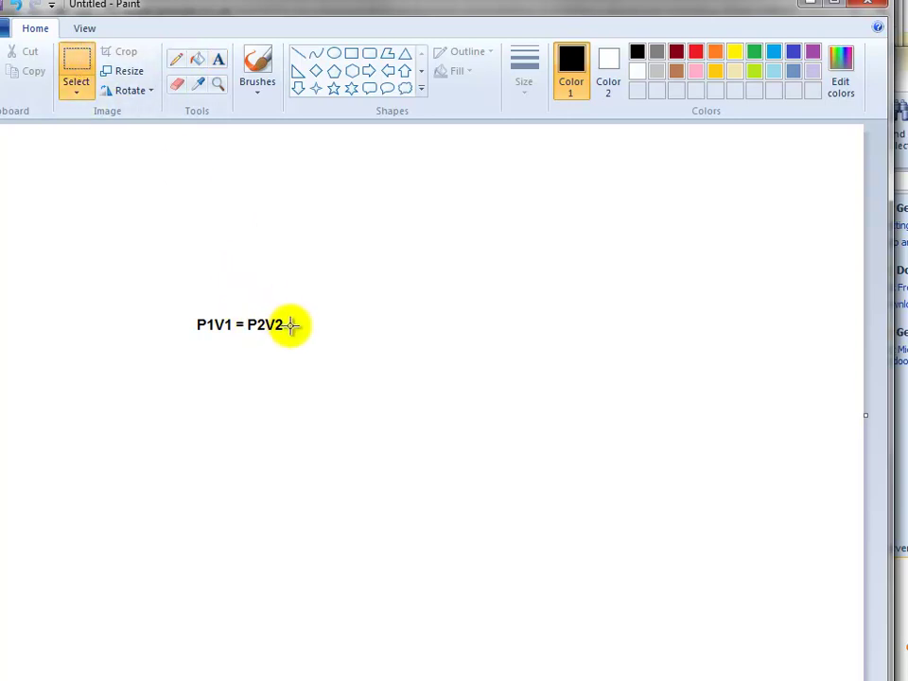
{"action": "left_click", "coordinate": [221, 61]}
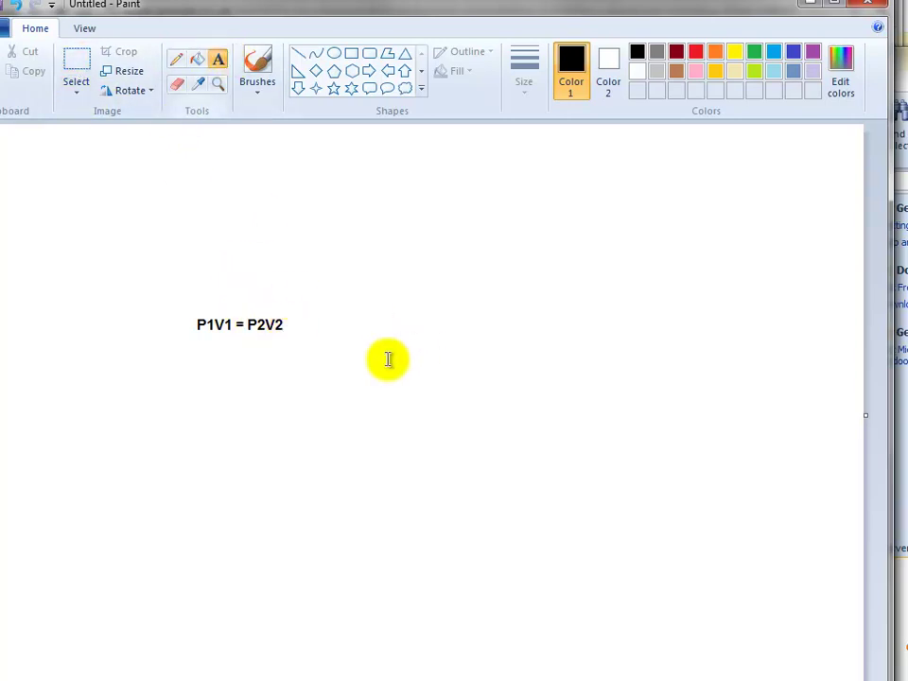
{"action": "left_click", "coordinate": [295, 317]}
{"action": "left_click", "coordinate": [298, 336]}
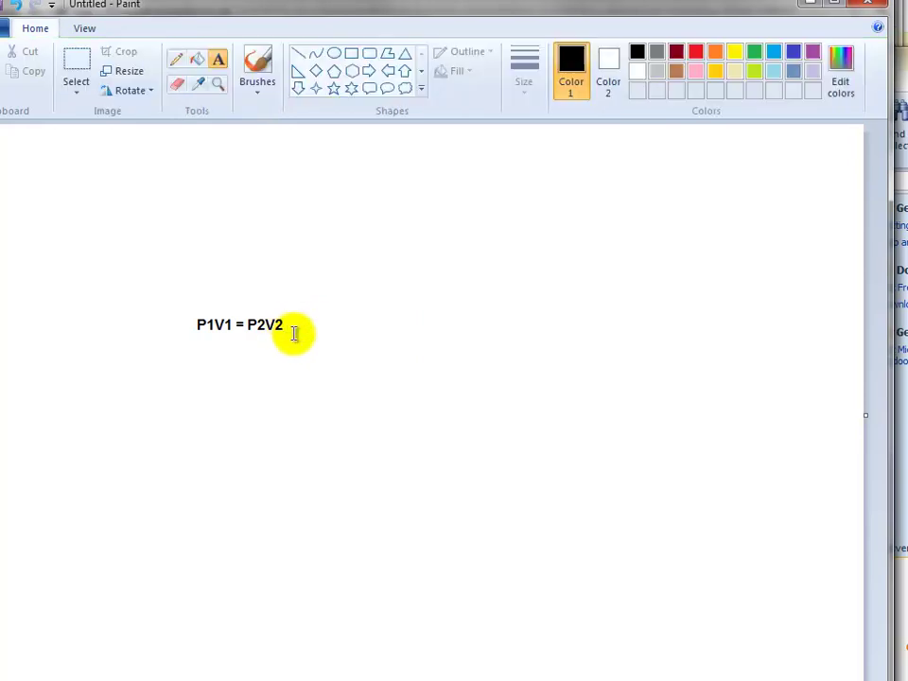
{"action": "left_click", "coordinate": [294, 324]}
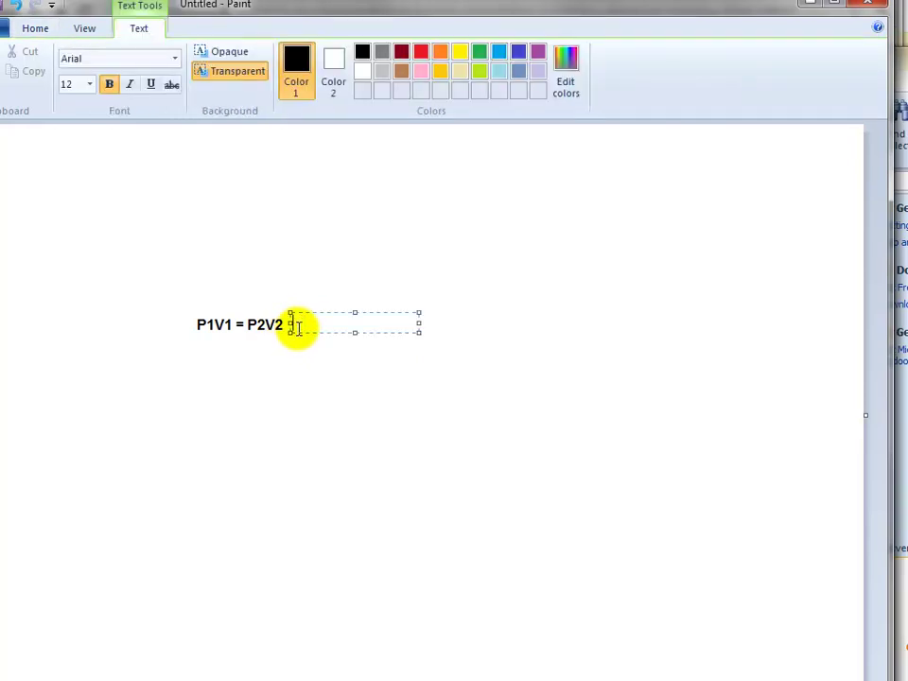
{"action": "left_click", "coordinate": [207, 351]}
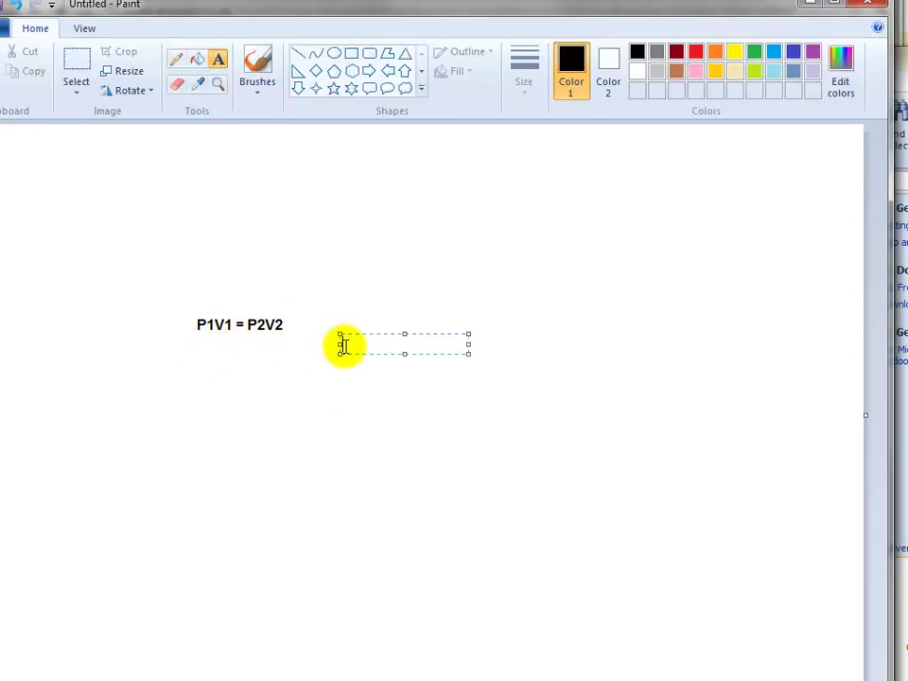
{"action": "left_click", "coordinate": [343, 346]}
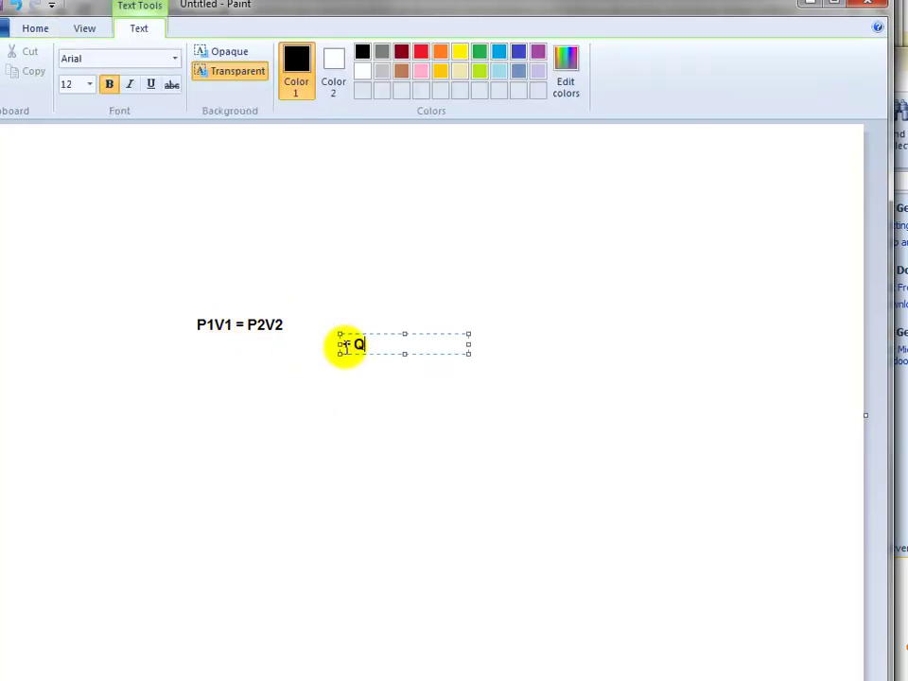
{"action": "left_click", "coordinate": [352, 435]}
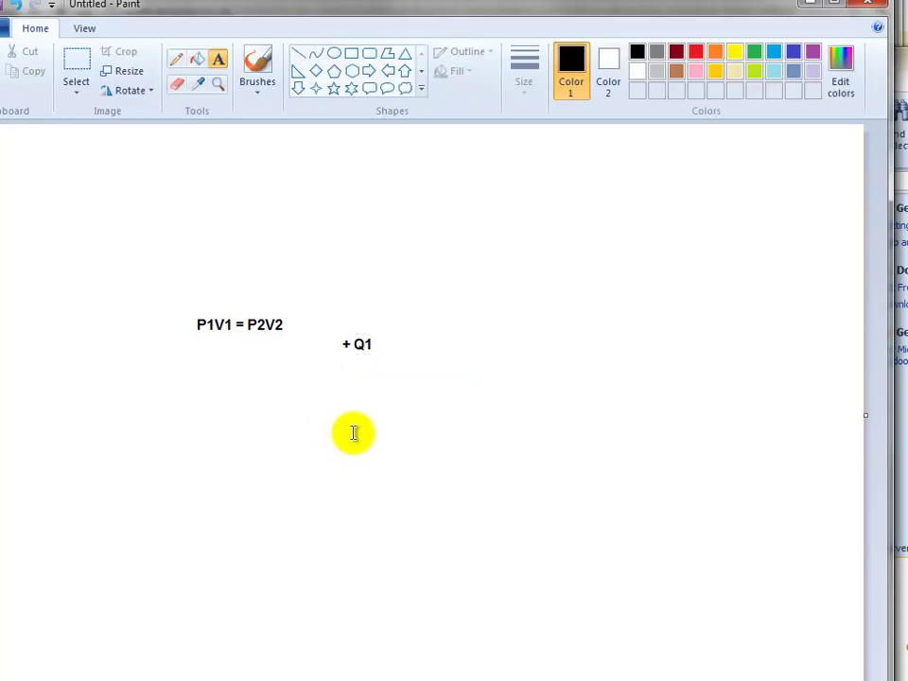
- Rearrange the equation's pieces on the canvas so they read P2V2 = P1V1 + Q1
{"action": "left_click", "coordinate": [78, 62]}
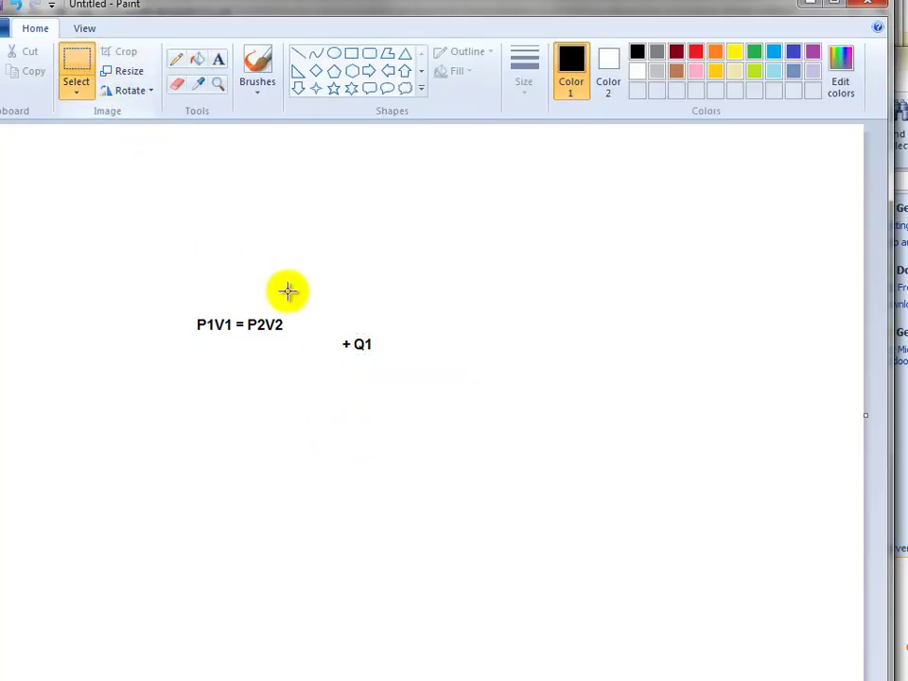
{"action": "left_click_drag", "start_coordinate": [244, 311], "coordinate": [309, 347]}
{"action": "left_click", "coordinate": [203, 314]}
{"action": "mouse_move", "coordinate": [389, 310]}
{"action": "left_mouse_down"}
{"action": "mouse_move", "coordinate": [344, 345]}
{"action": "mouse_move", "coordinate": [444, 358]}
{"action": "left_mouse_up"}
{"action": "mouse_move", "coordinate": [256, 310]}
{"action": "left_mouse_down"}
{"action": "mouse_move", "coordinate": [188, 338]}
{"action": "mouse_move", "coordinate": [356, 344]}
{"action": "left_mouse_up"}
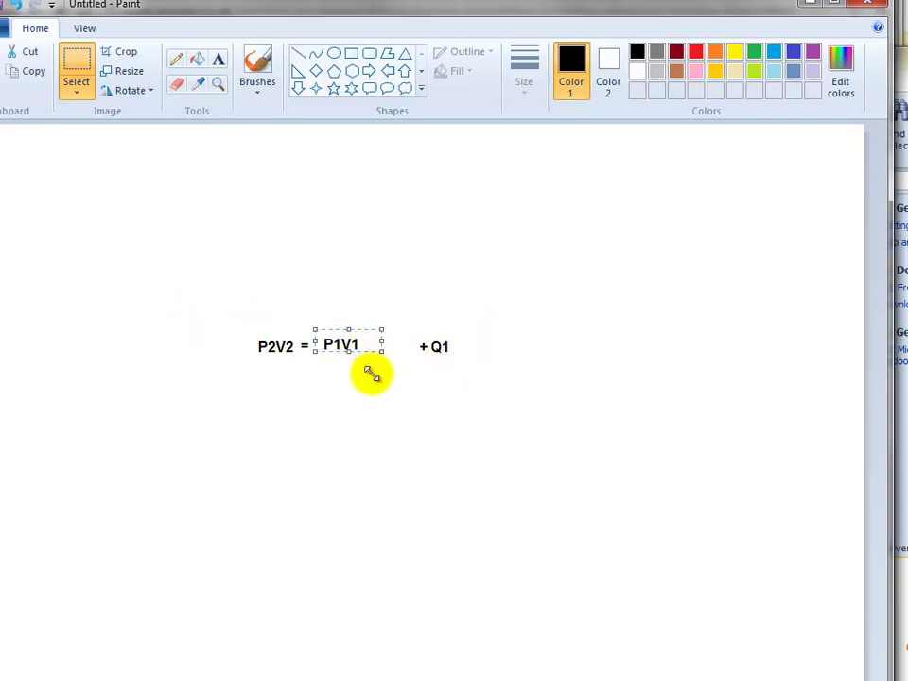
{"action": "left_click", "coordinate": [420, 383]}
{"action": "mouse_move", "coordinate": [408, 331]}
{"action": "left_mouse_down"}
{"action": "mouse_move", "coordinate": [473, 361]}
{"action": "mouse_move", "coordinate": [415, 351]}
{"action": "left_mouse_up"}
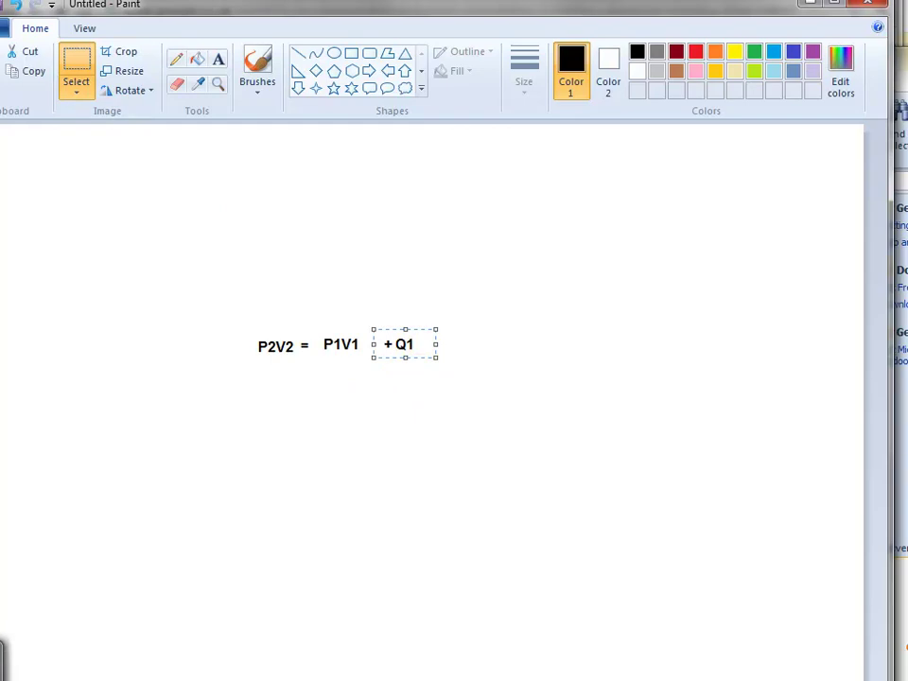
- Switch to Excel and change the pressure formula in B12 to =(B11*A11+C11)/A12
{"action": "key", "text": "alt+Tab"}
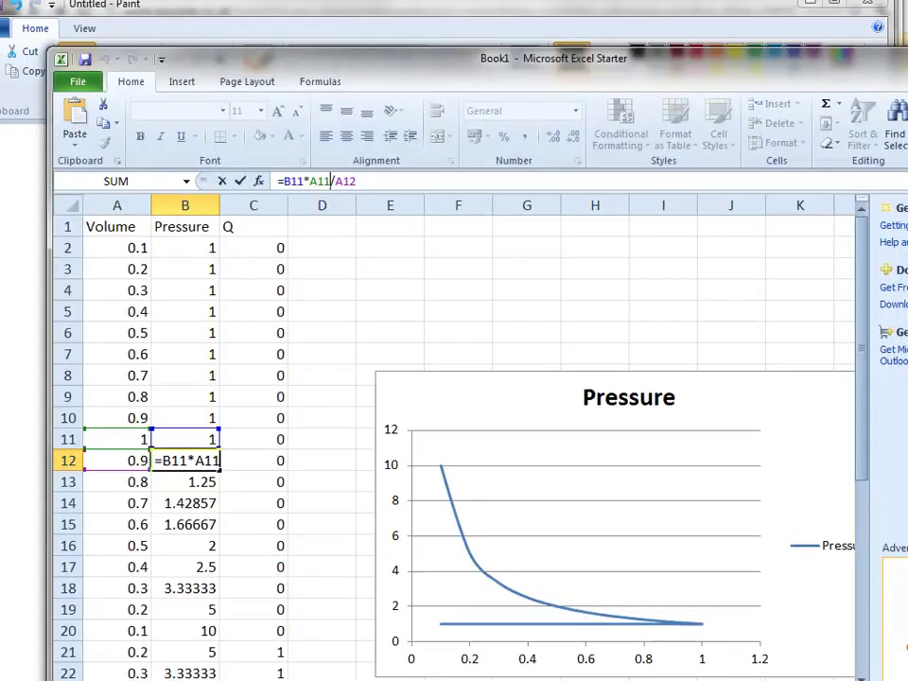
{"action": "left_click", "coordinate": [337, 181]}
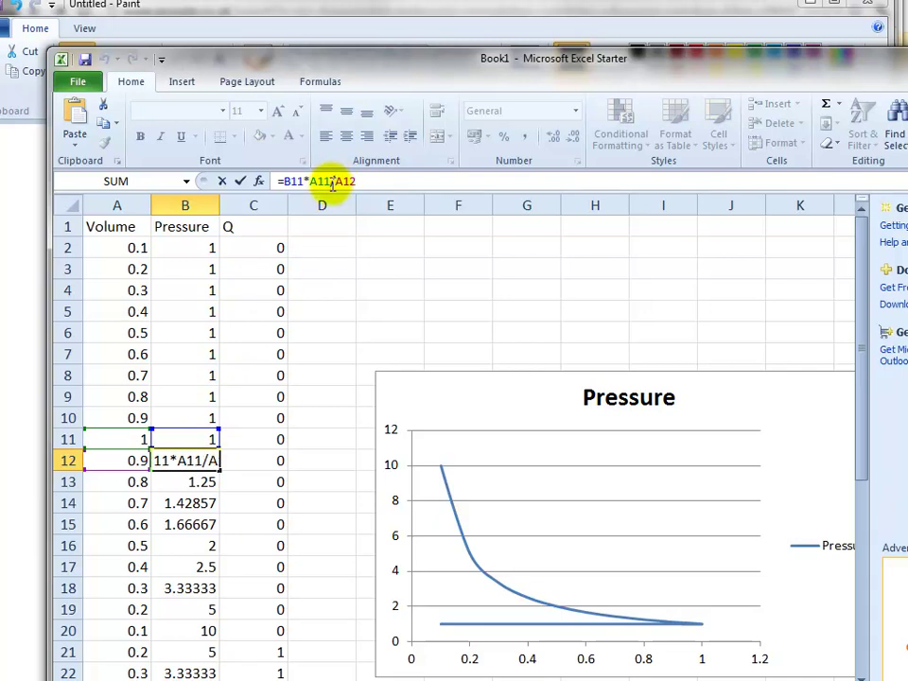
{"action": "type", "text": "+C11)"}
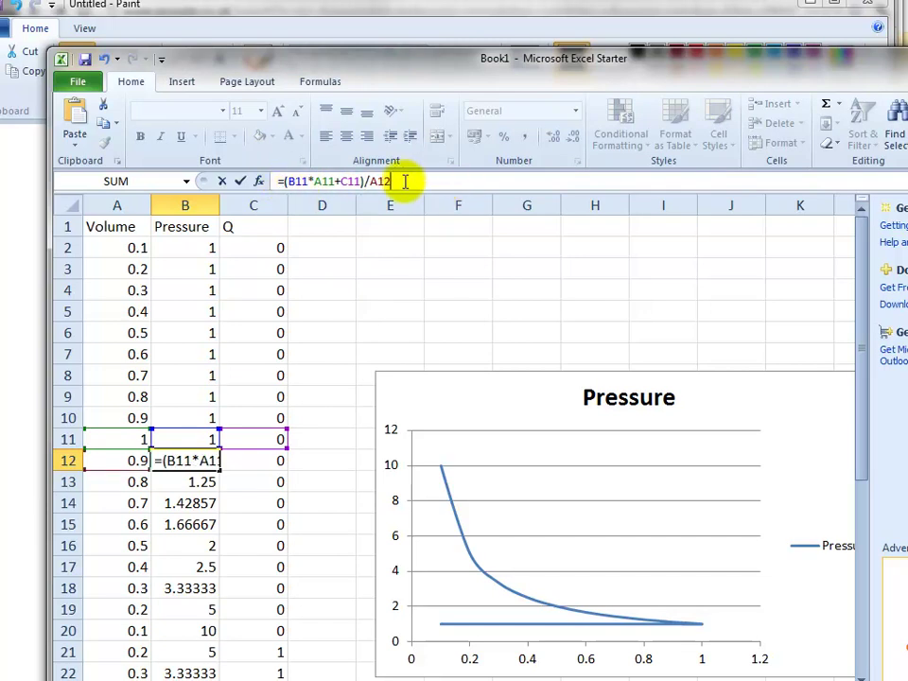
{"action": "key", "text": "Return"}
- Fill the B12 pressure formula down through B28 and check the resulting curve on the Pressure chart
{"action": "left_click", "coordinate": [216, 463]}
{"action": "left_click_drag", "start_coordinate": [224, 476], "coordinate": [218, 516]}
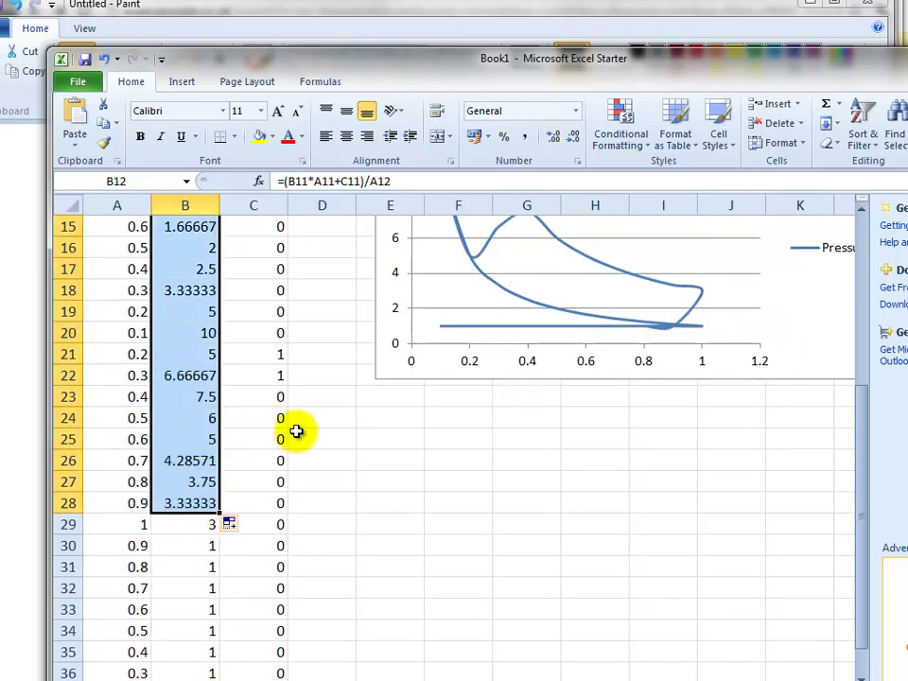
{"action": "scroll", "coordinate": [300, 428], "scroll_direction": "up", "scroll_amount": 4}
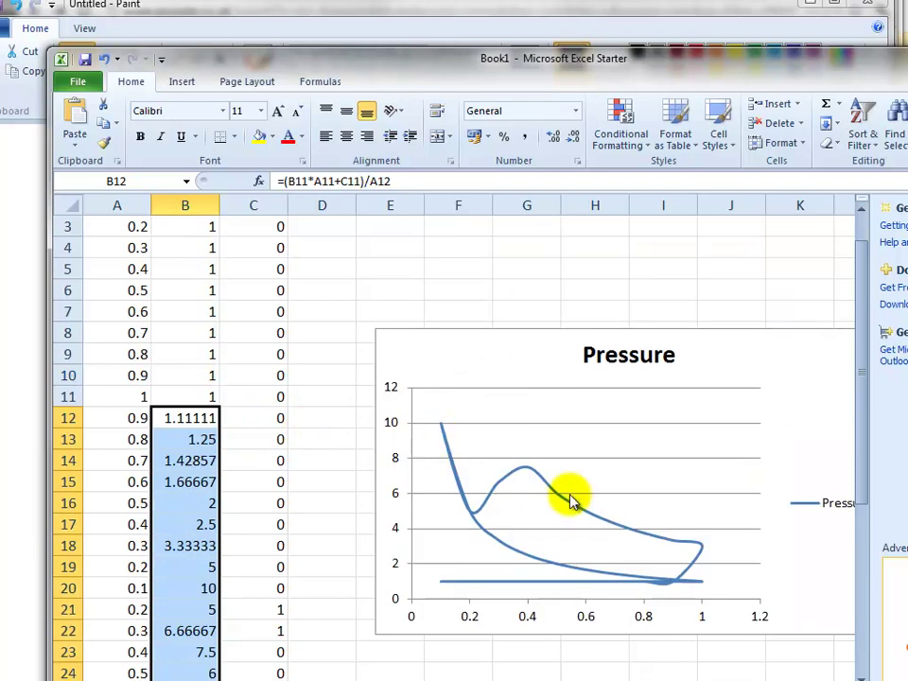
{"action": "scroll", "coordinate": [493, 538], "scroll_direction": "down", "scroll_amount": 2}
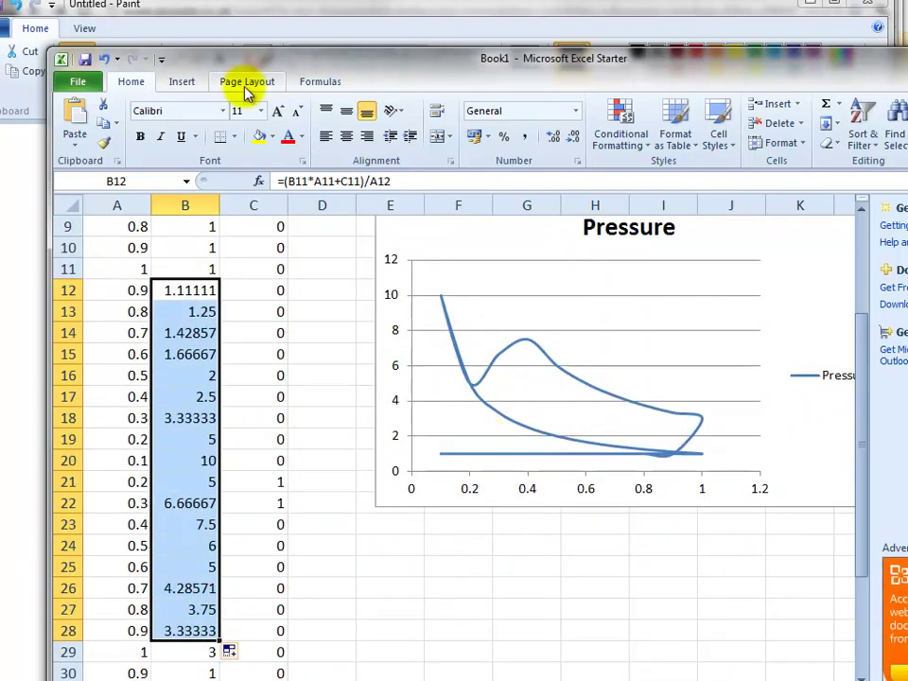
- Switch to Paint and rework the equation into P2 = (P1V1 + Q1) over V2, with a fraction line and hand-drawn brackets
{"action": "left_click", "coordinate": [14, 184]}
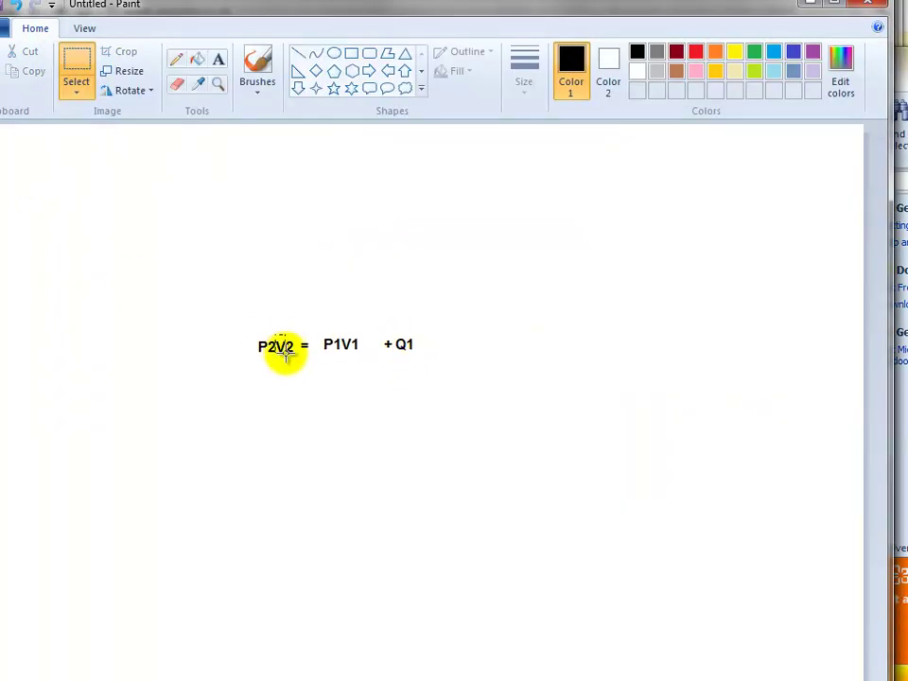
{"action": "mouse_move", "coordinate": [295, 358]}
{"action": "left_mouse_down"}
{"action": "mouse_move", "coordinate": [345, 381]}
{"action": "mouse_move", "coordinate": [371, 377]}
{"action": "mouse_move", "coordinate": [371, 358]}
{"action": "mouse_move", "coordinate": [413, 357]}
{"action": "left_mouse_up"}
{"action": "left_click", "coordinate": [450, 390]}
{"action": "left_click", "coordinate": [299, 57]}
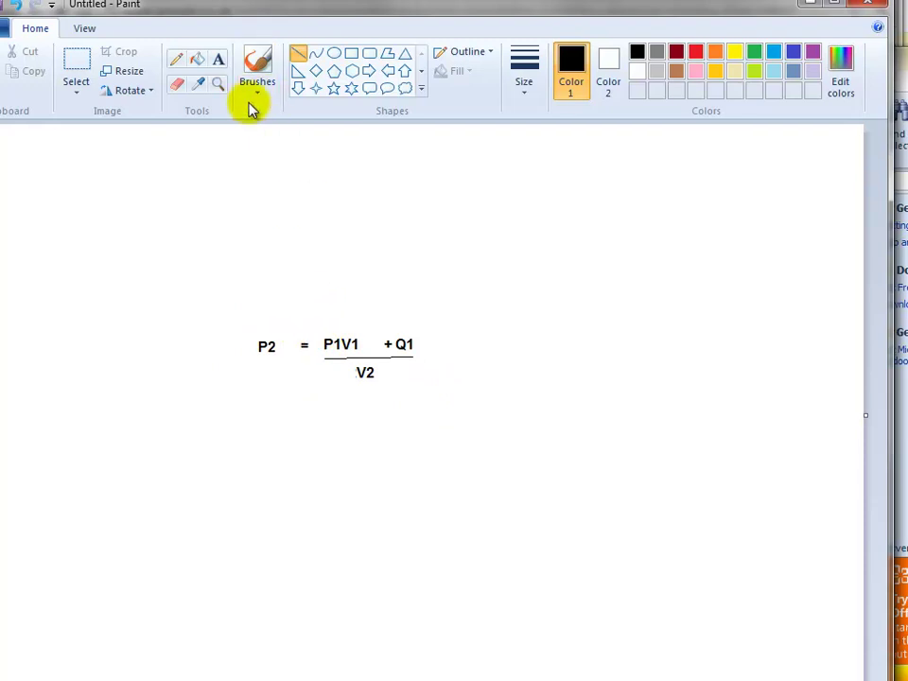
{"action": "left_click", "coordinate": [176, 59]}
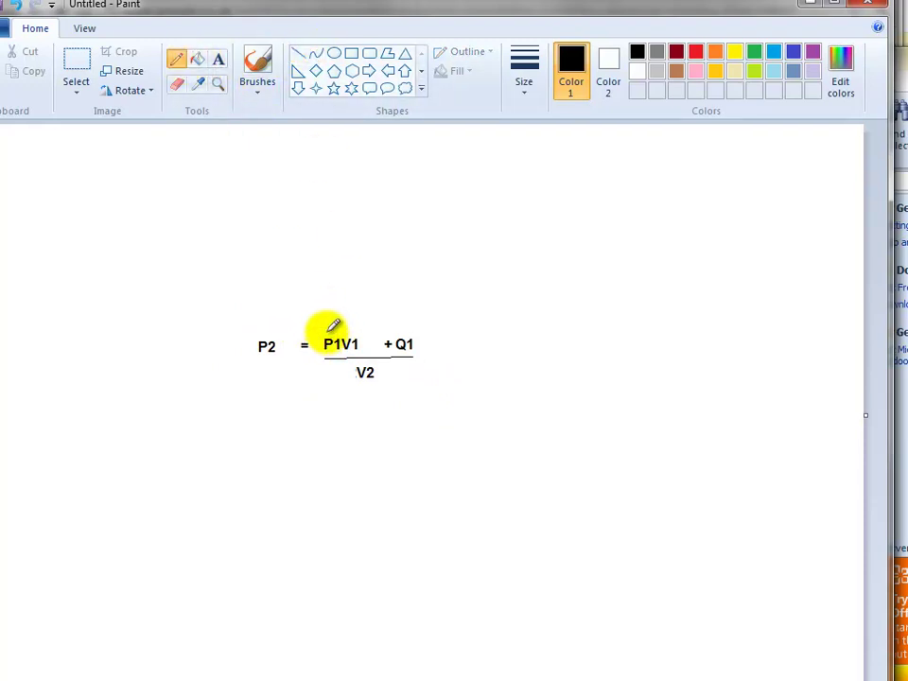
{"action": "left_click_drag", "start_coordinate": [416, 334], "coordinate": [415, 355]}
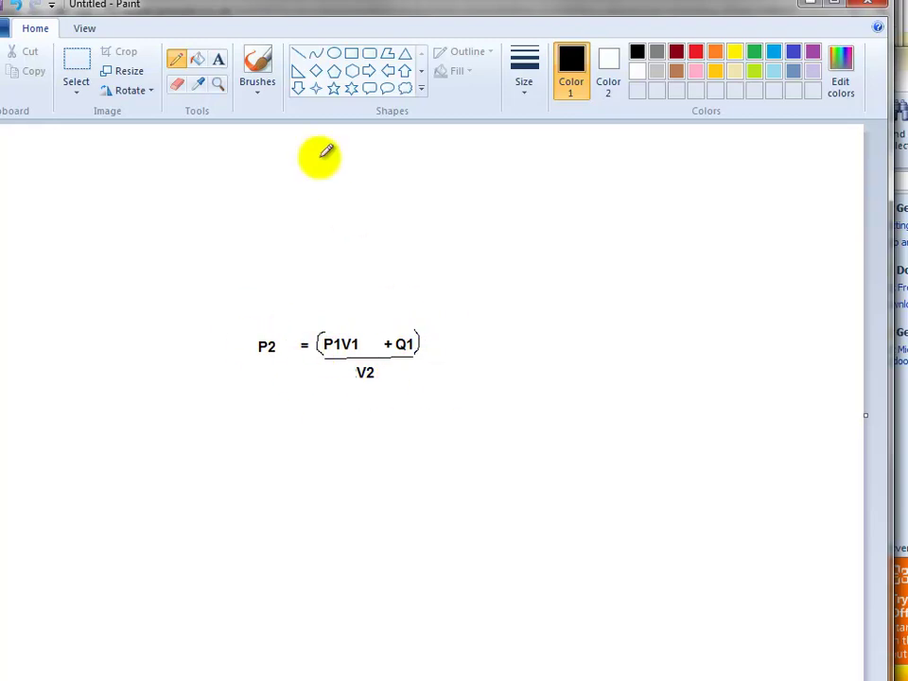
- Switch back to Excel and set the Q value in C22 to 0.1
{"action": "key", "text": "alt+Tab"}
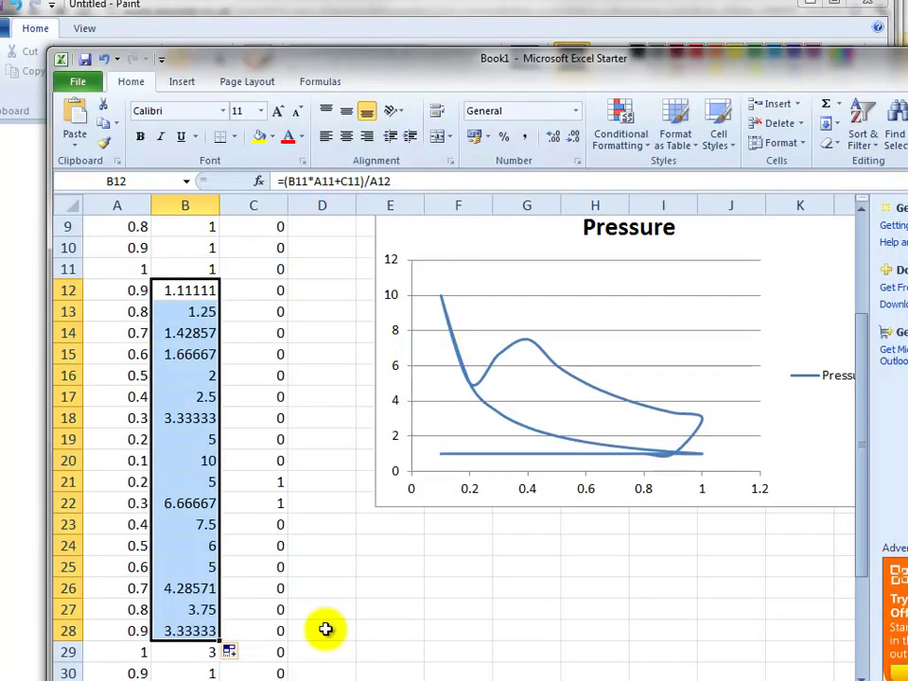
{"action": "scroll", "coordinate": [353, 557], "scroll_direction": "down", "scroll_amount": 1}
{"action": "scroll", "coordinate": [340, 530], "scroll_direction": "up", "scroll_amount": 1}
{"action": "left_click", "coordinate": [275, 502]}
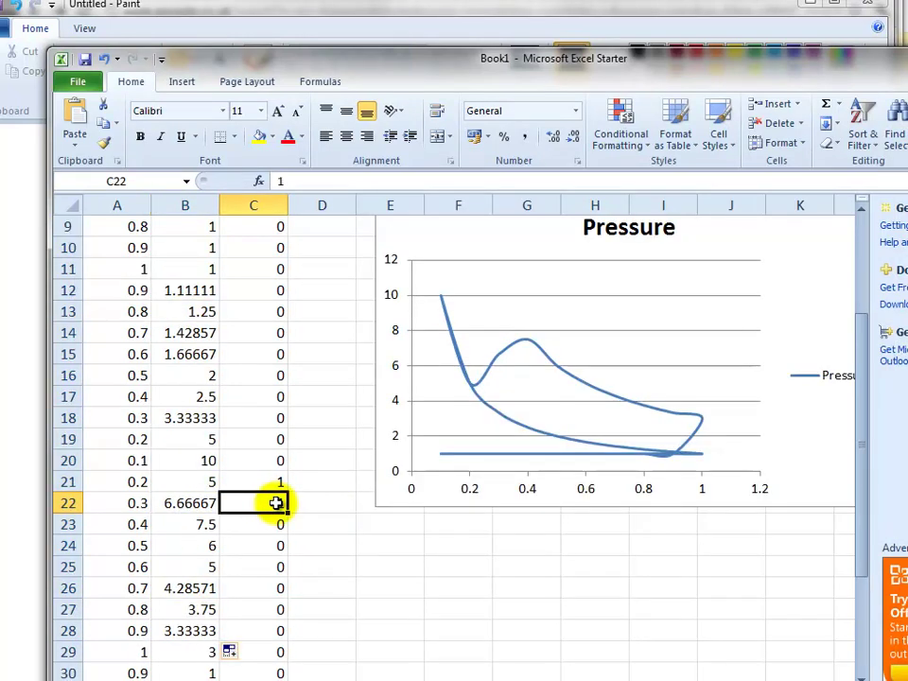
{"action": "type", "text": "0."}
{"action": "key", "text": "Return"}
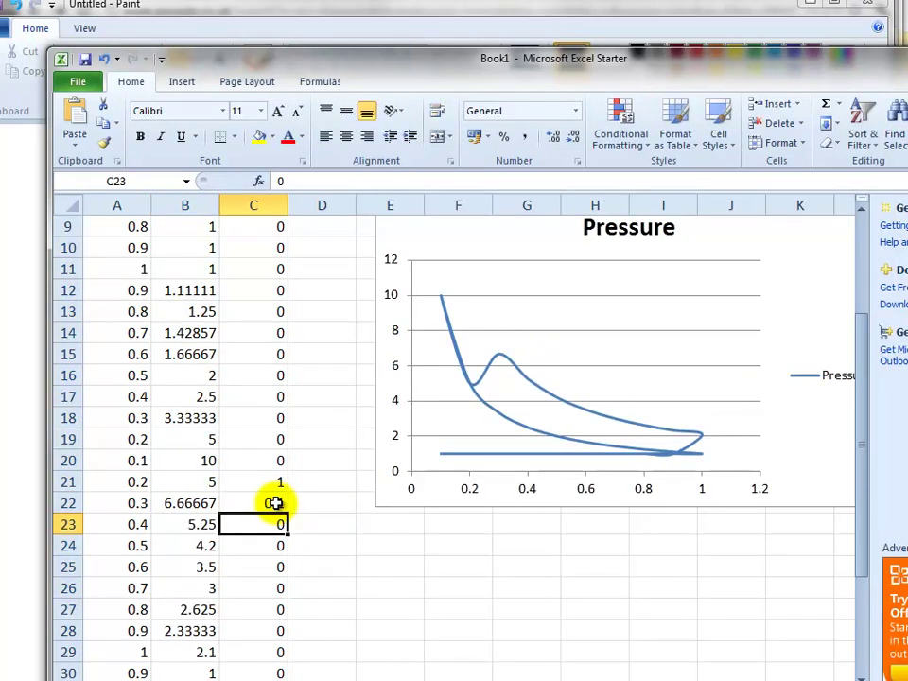
- Set the Q value in C20 to 1, at the smallest volume of the cycle
{"action": "left_click", "coordinate": [286, 463]}
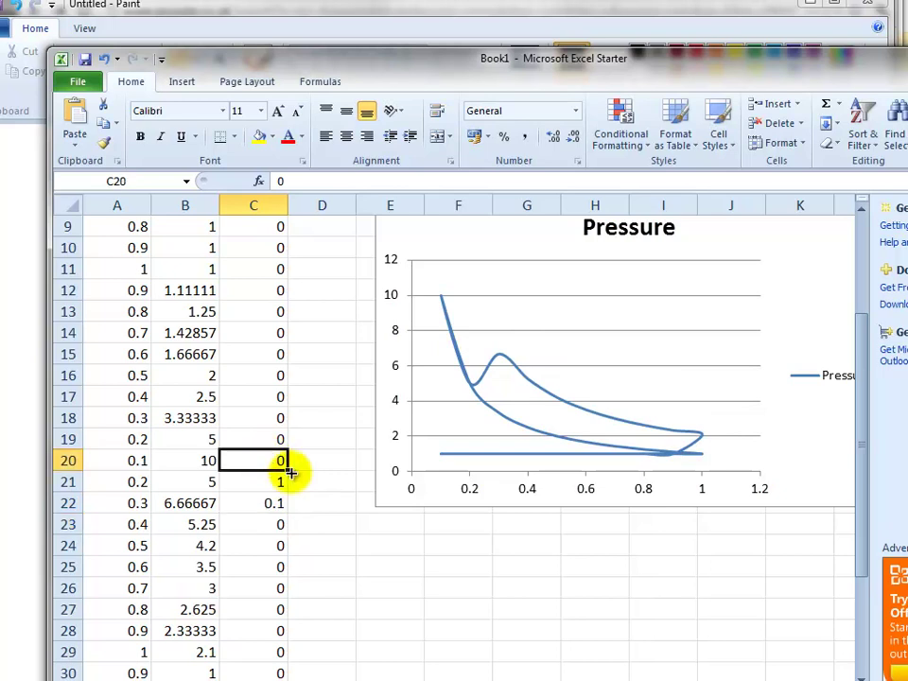
{"action": "type", "text": "1"}
{"action": "key", "text": "Return"}
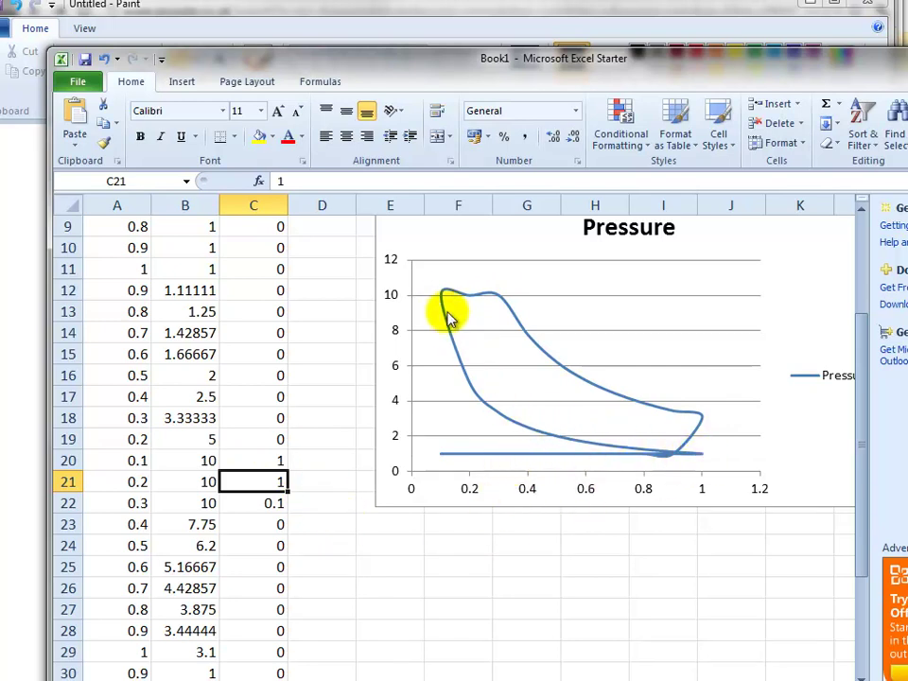
{"action": "mouse_move", "coordinate": [451, 304]}
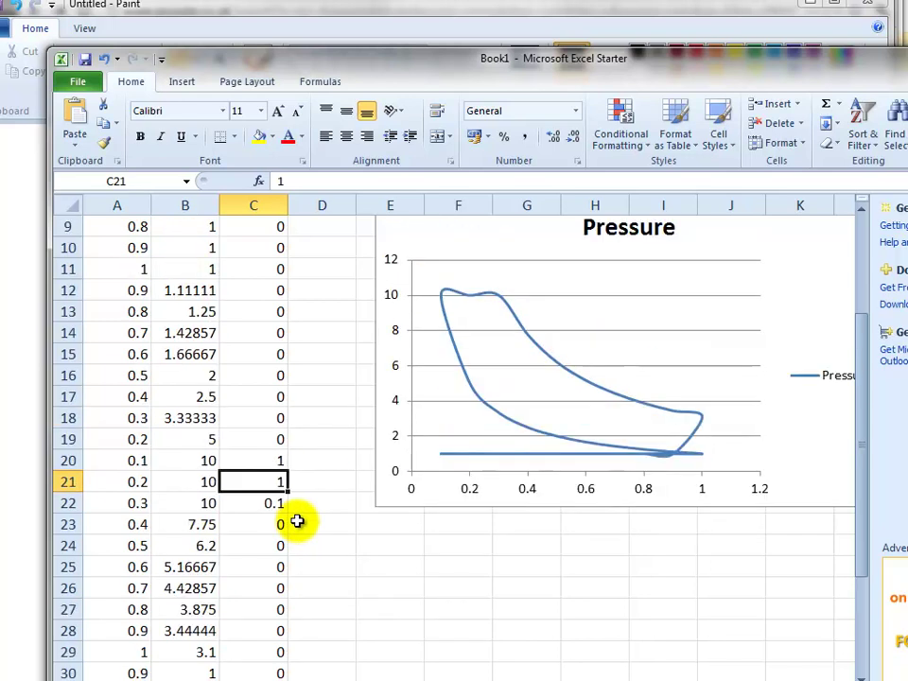
- Add a fourth column header dE in D1
{"action": "scroll", "coordinate": [297, 522], "scroll_direction": "up", "scroll_amount": 3}
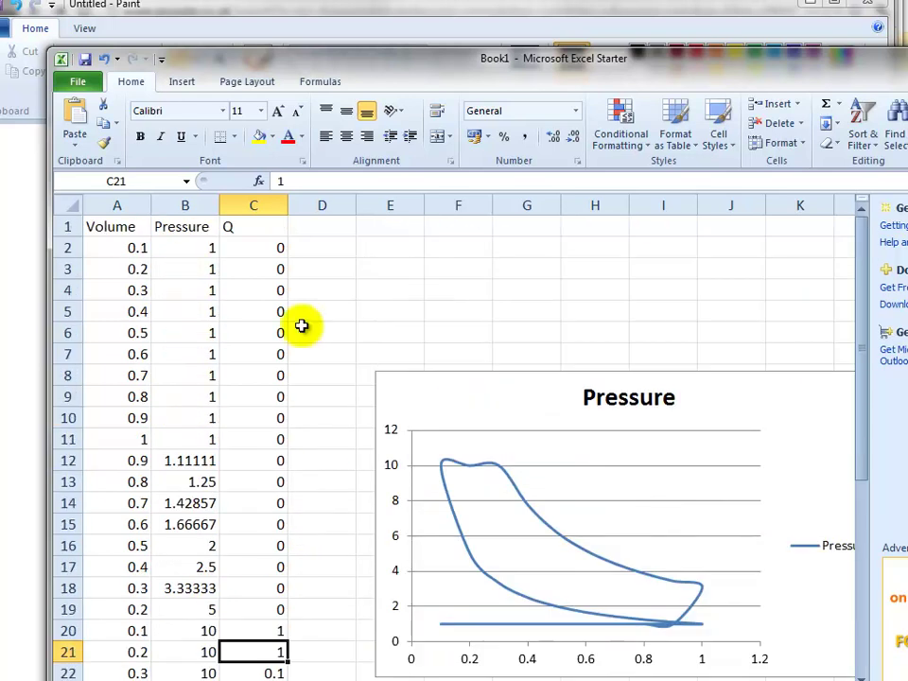
{"action": "left_click", "coordinate": [332, 227]}
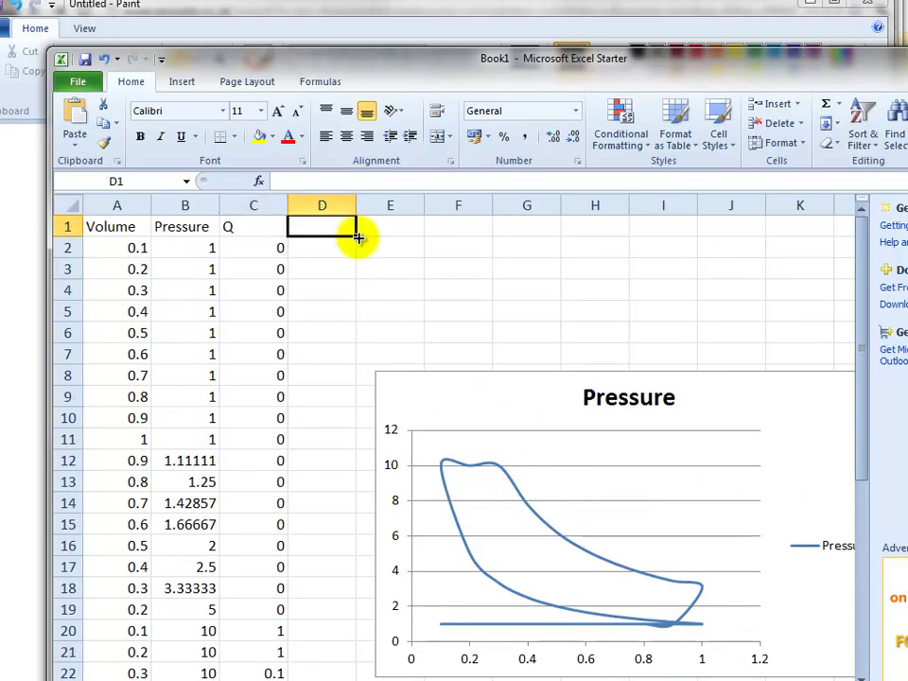
{"action": "type", "text": "d"}
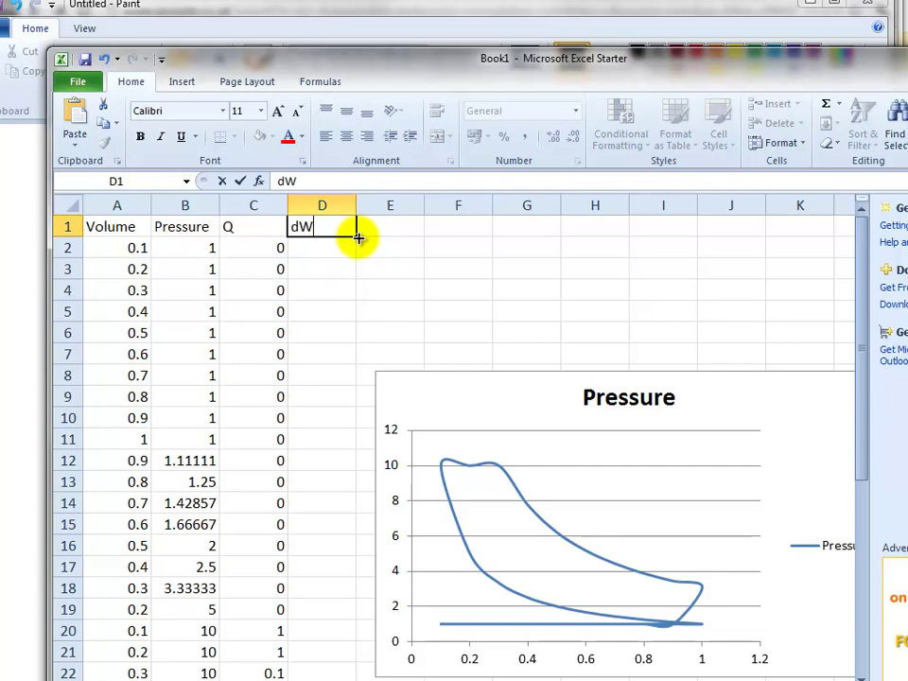
{"action": "type", "text": "E"}
{"action": "key", "text": "Return"}
{"action": "key", "text": "Return"}
{"action": "key", "text": "Return"}
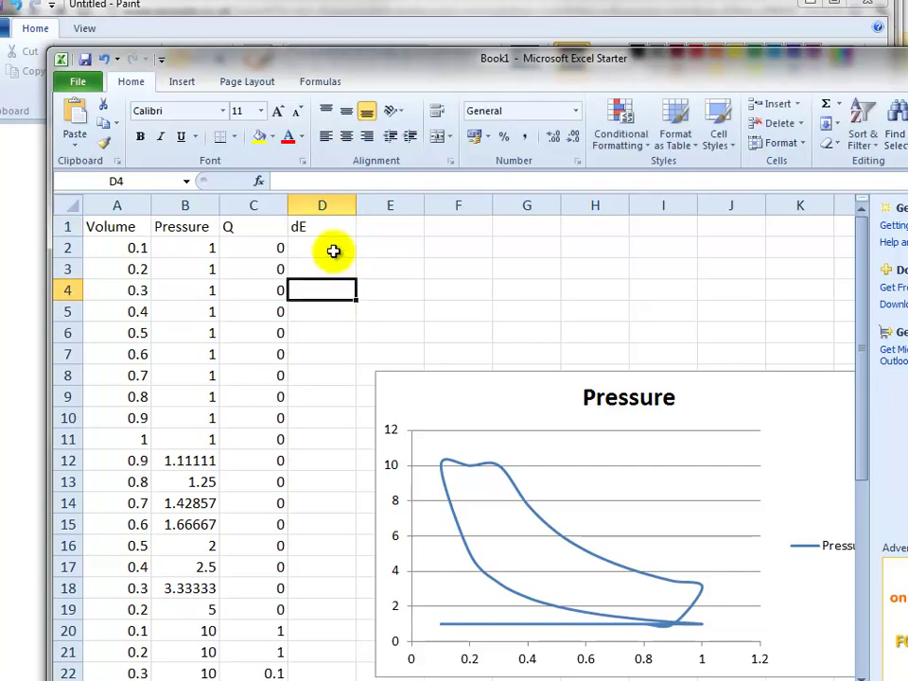
- Enter 0 in D2 as the first dE value
{"action": "left_click", "coordinate": [336, 244]}
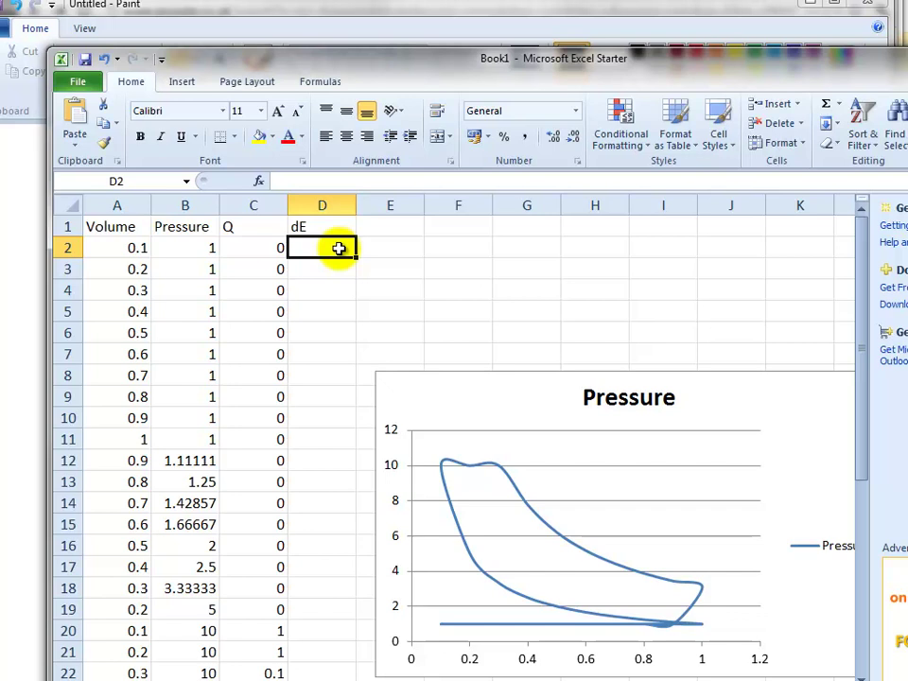
{"action": "type", "text": "0"}
{"action": "key", "text": "Return"}
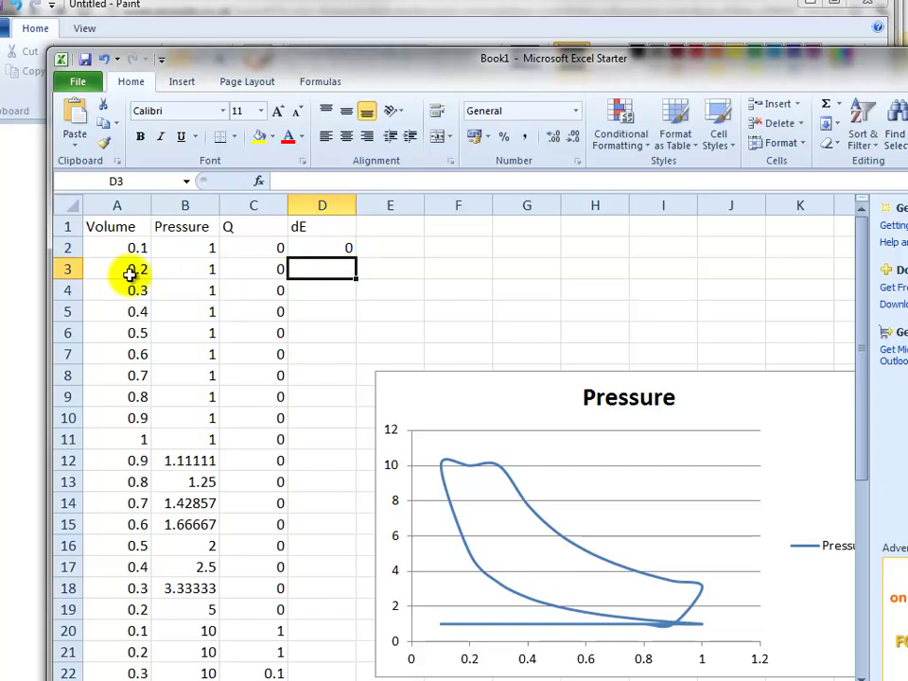
- Enter the dE formula =0.5*(B3+B2)/(A2-A3) in D3, using the mean pressure and the volume difference
{"action": "type", "text": "="}
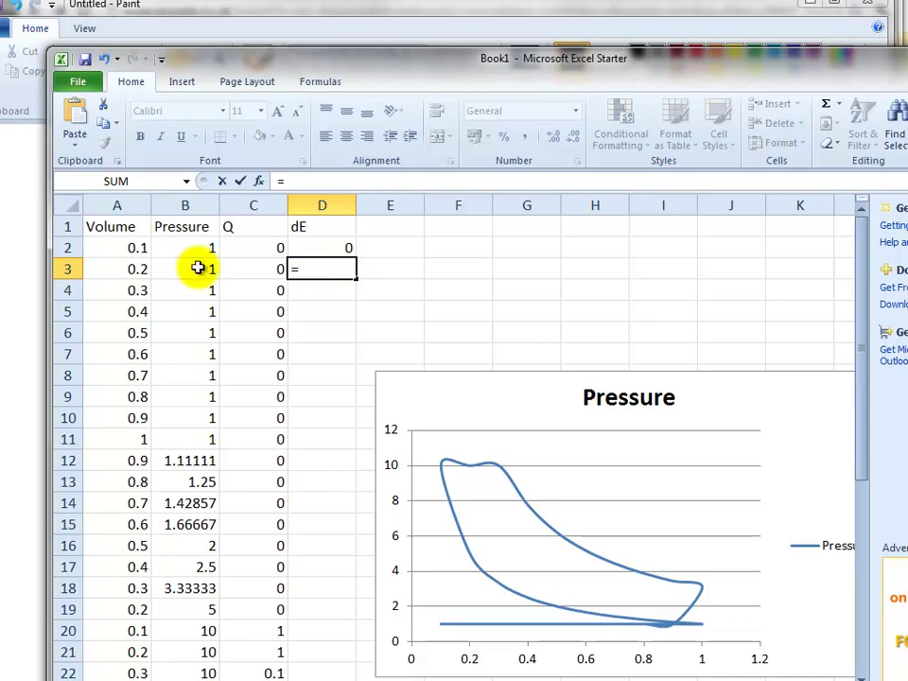
{"action": "type", "text": "0.5*("}
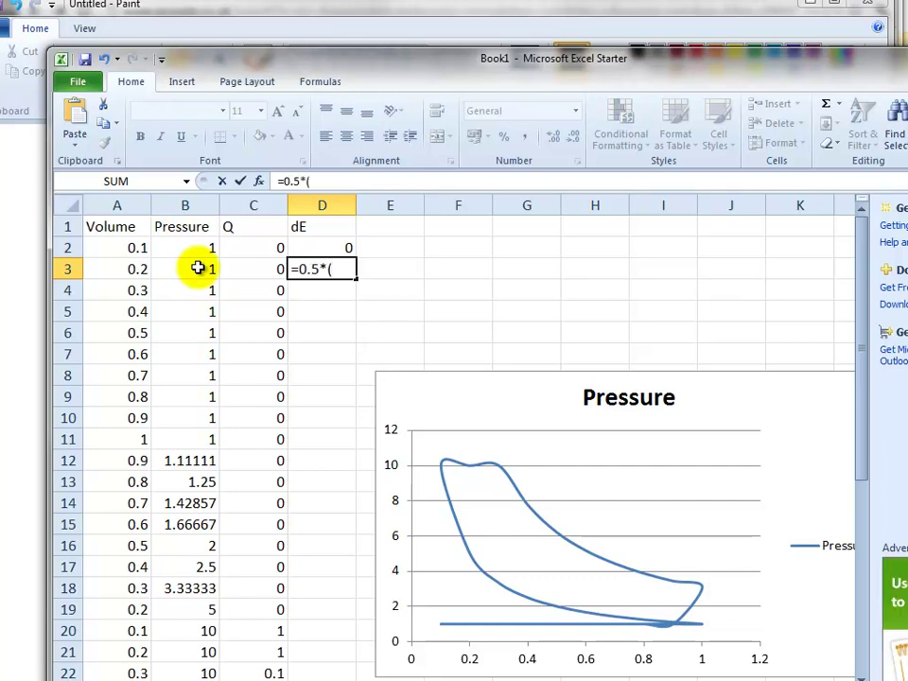
{"action": "left_click", "coordinate": [198, 268]}
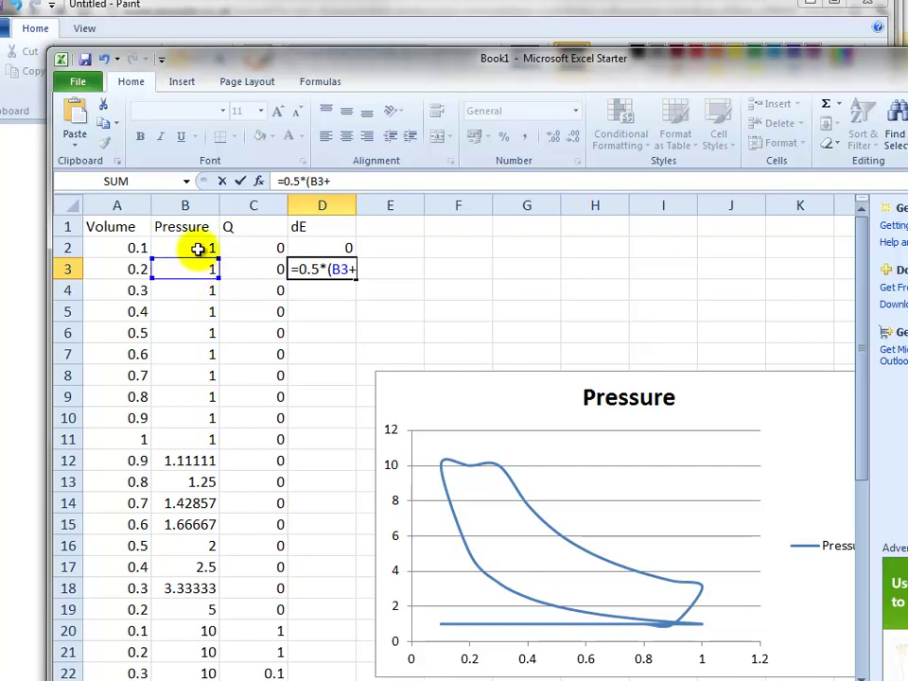
{"action": "left_click", "coordinate": [198, 248]}
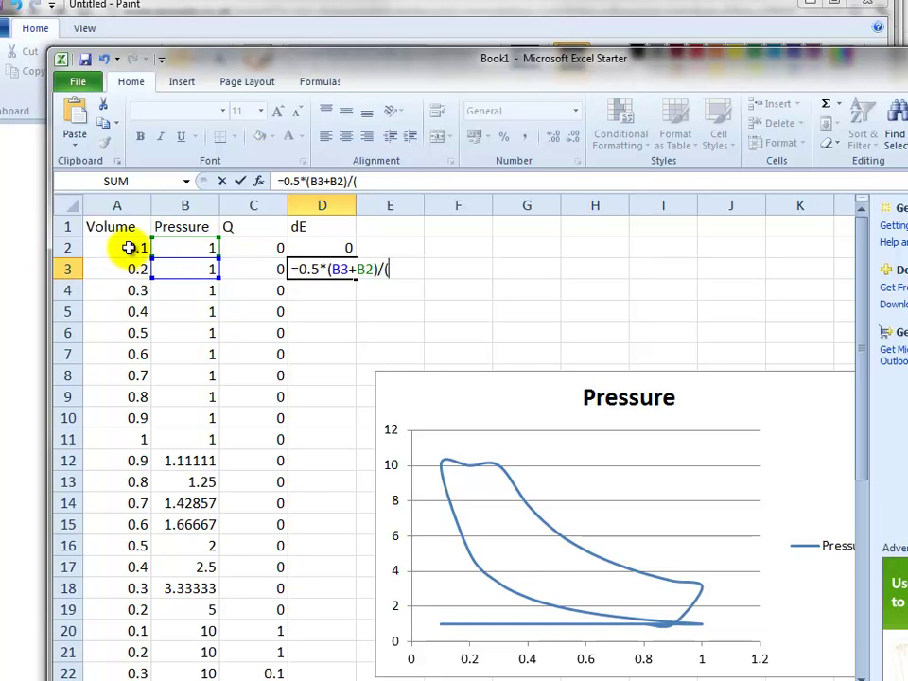
{"action": "left_click", "coordinate": [128, 248]}
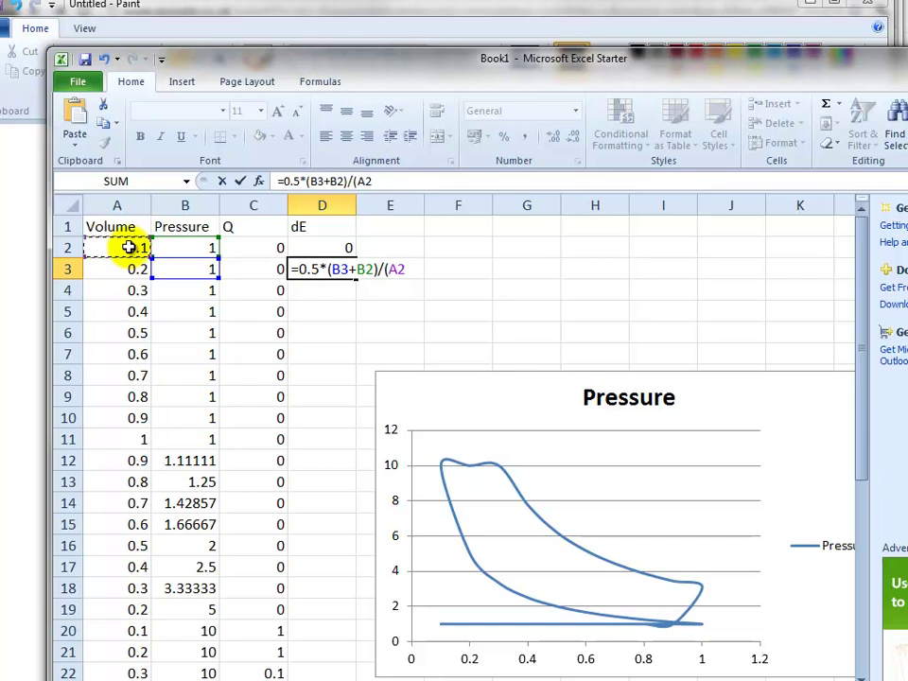
{"action": "left_click", "coordinate": [122, 270]}
{"action": "type", "text": ")"}
{"action": "key", "text": "Return"}
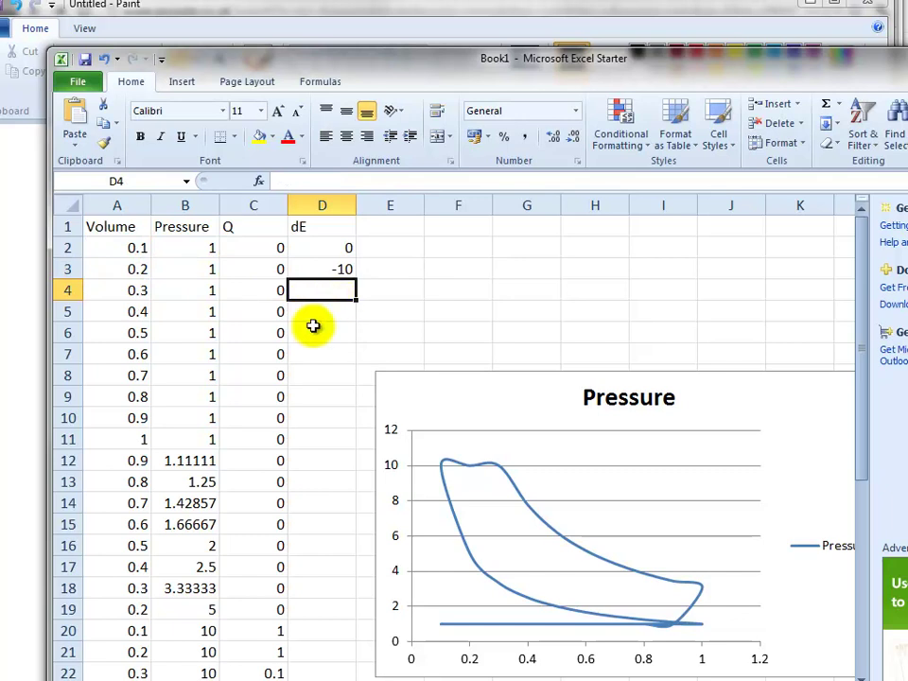
- Fill the dE formula from D3 down to the last row of the cycle, row 38
{"action": "scroll", "coordinate": [349, 267], "scroll_direction": "down", "scroll_amount": 1}
{"action": "scroll", "coordinate": [349, 269], "scroll_direction": "up", "scroll_amount": 1}
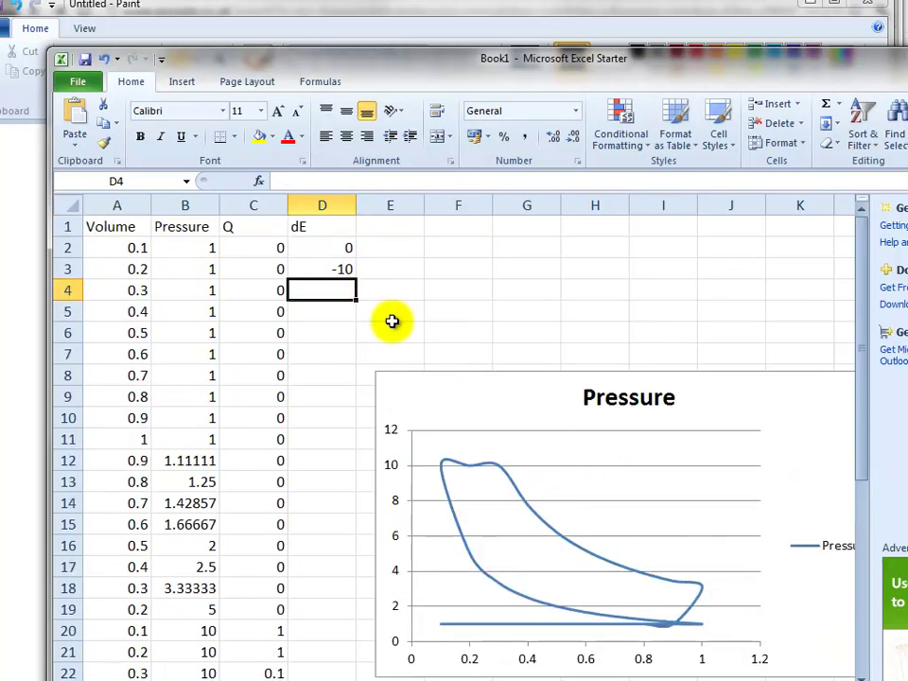
{"action": "left_click_drag", "start_coordinate": [341, 250], "coordinate": [337, 264]}
{"action": "left_click", "coordinate": [371, 284]}
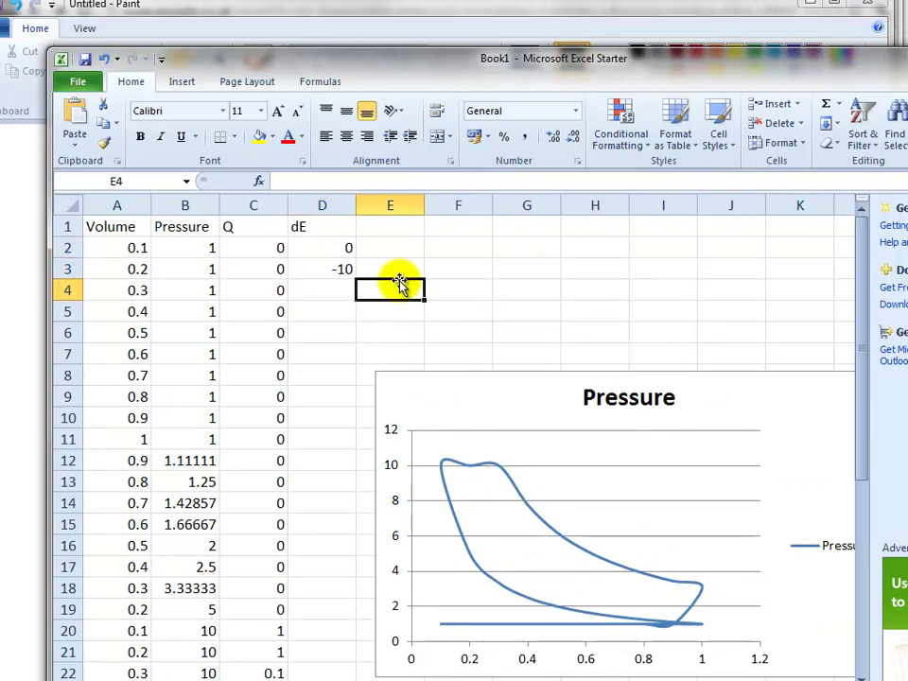
{"action": "left_click", "coordinate": [352, 274]}
{"action": "left_click_drag", "start_coordinate": [356, 278], "coordinate": [365, 653]}
{"action": "scroll", "coordinate": [412, 603], "scroll_direction": "up", "scroll_amount": 3}
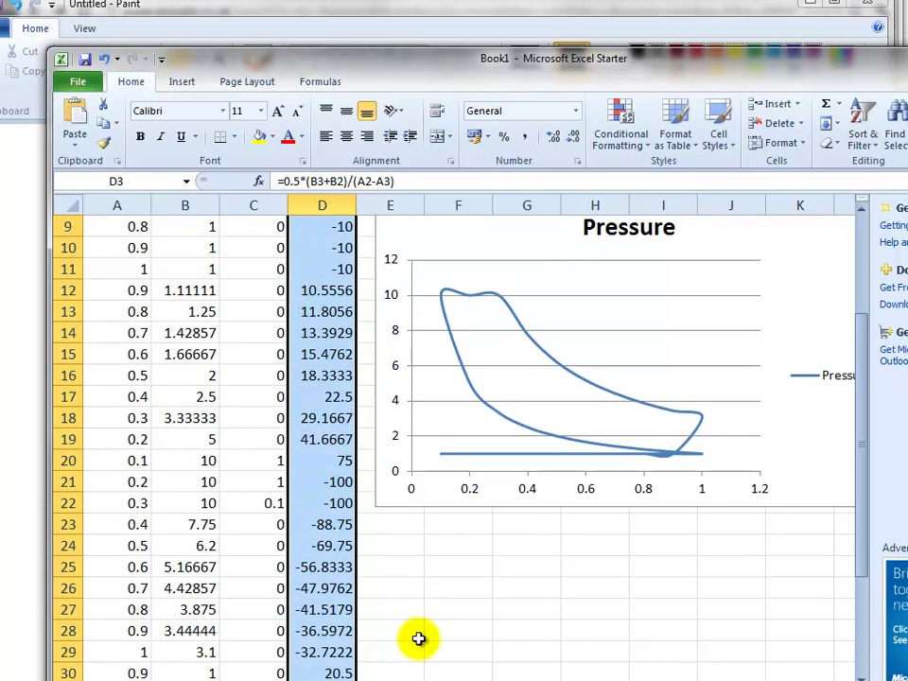
{"action": "scroll", "coordinate": [418, 640], "scroll_direction": "up", "scroll_amount": 3}
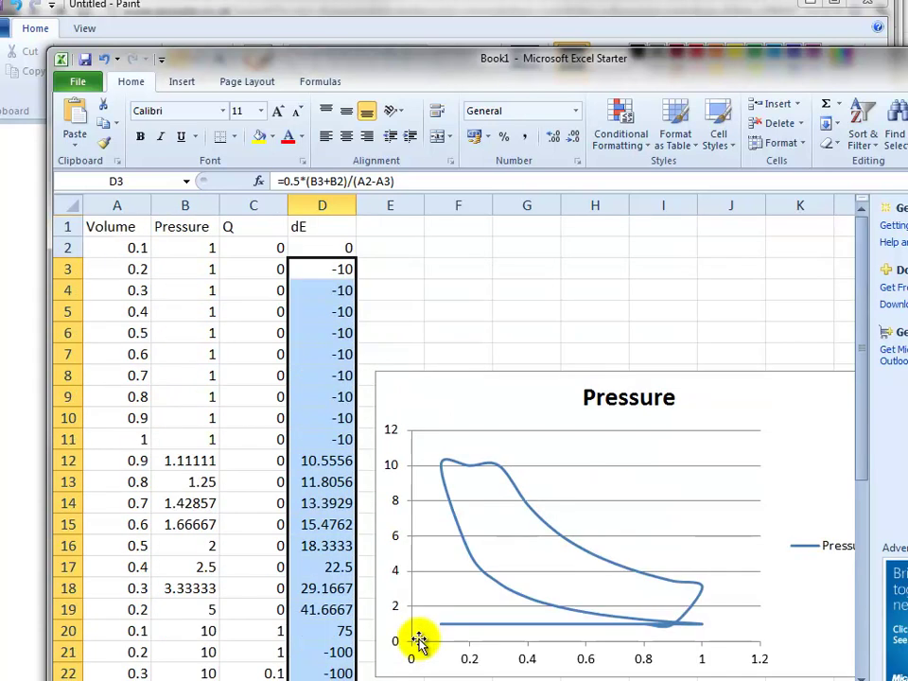
- Reverse the volume difference in the D3 formula so it reads =0.5*(B3+B2)/(A3-A2)
{"action": "left_click", "coordinate": [328, 272]}
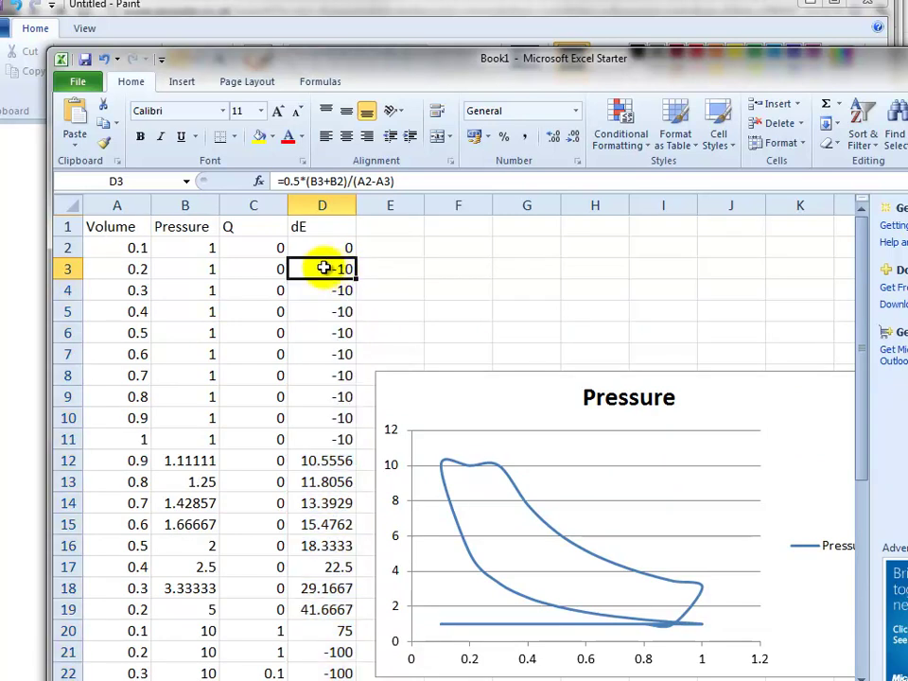
{"action": "left_click", "coordinate": [387, 181]}
{"action": "left_click_drag", "start_coordinate": [364, 181], "coordinate": [376, 181]}
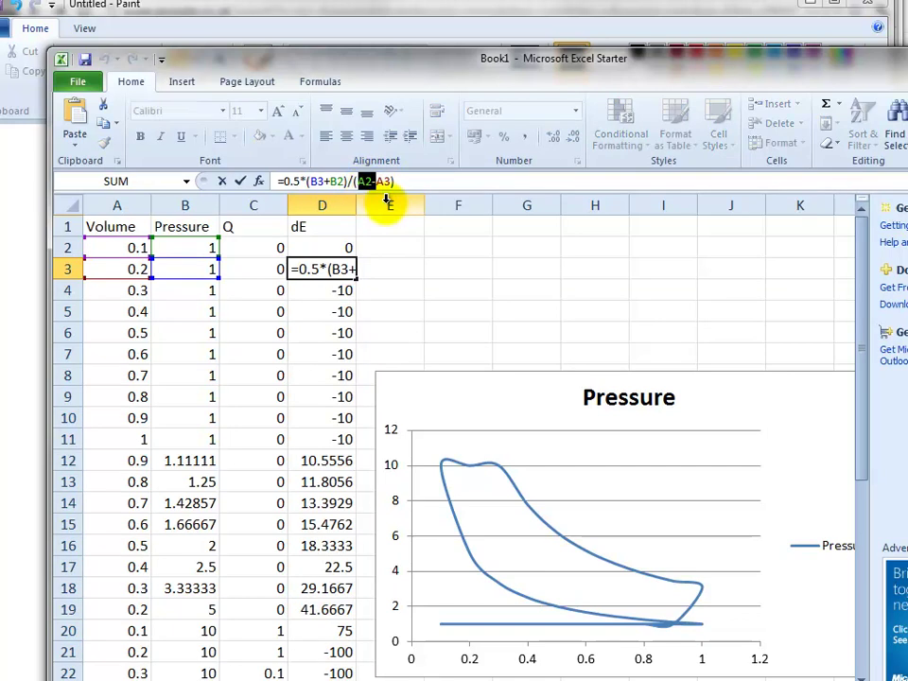
{"action": "key", "text": "BackSpace"}
{"action": "type", "text": "3-A2"}
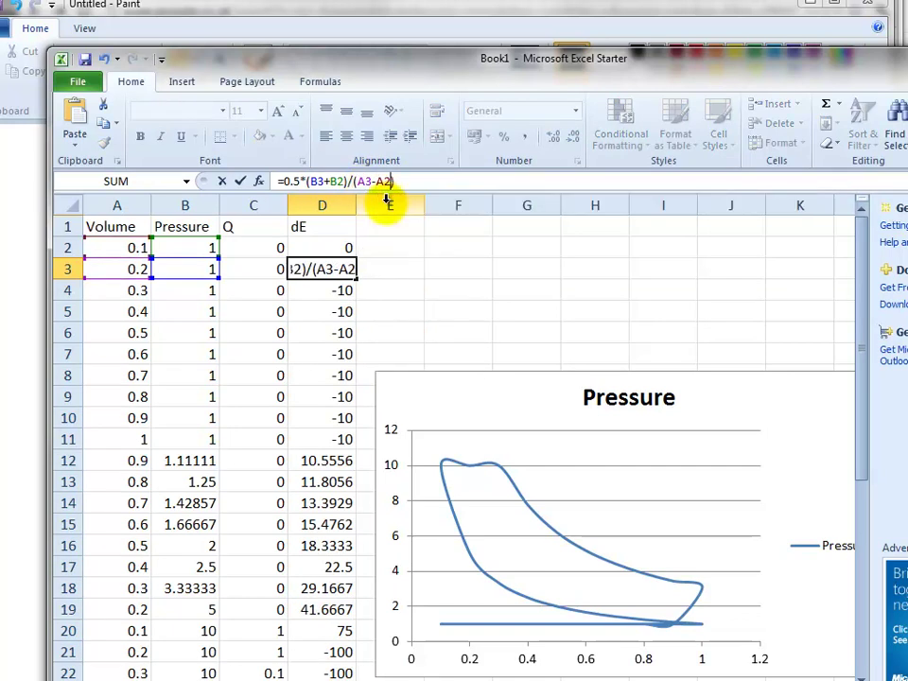
{"action": "key", "text": "Return"}
- Copy the corrected D3 formula down the dE column through D38
{"action": "left_click", "coordinate": [349, 265]}
{"action": "left_click_drag", "start_coordinate": [356, 277], "coordinate": [347, 655]}
{"action": "scroll", "coordinate": [402, 587], "scroll_direction": "up", "scroll_amount": 6}
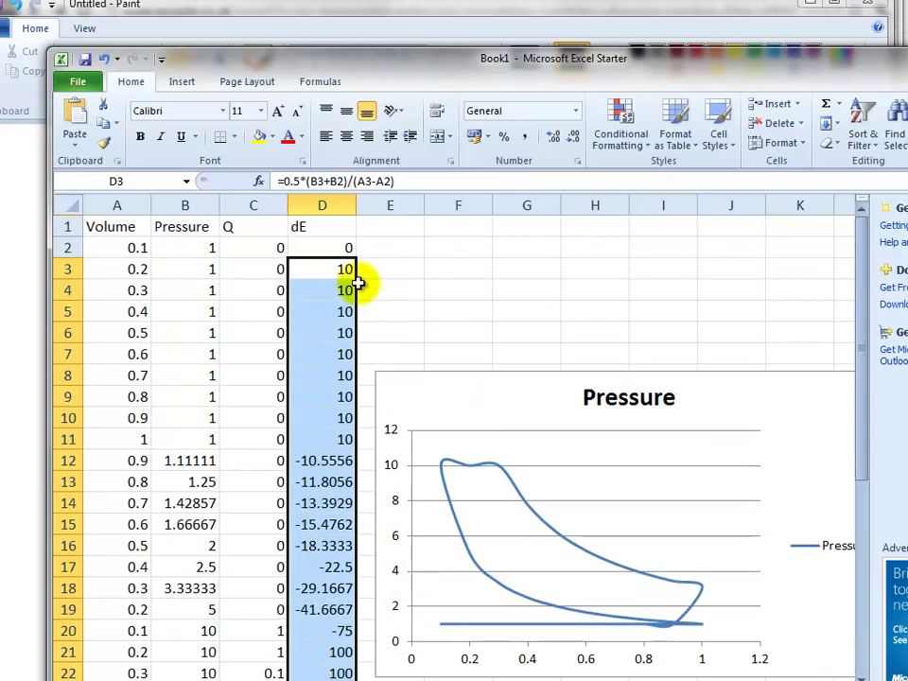
{"action": "left_click", "coordinate": [365, 271]}
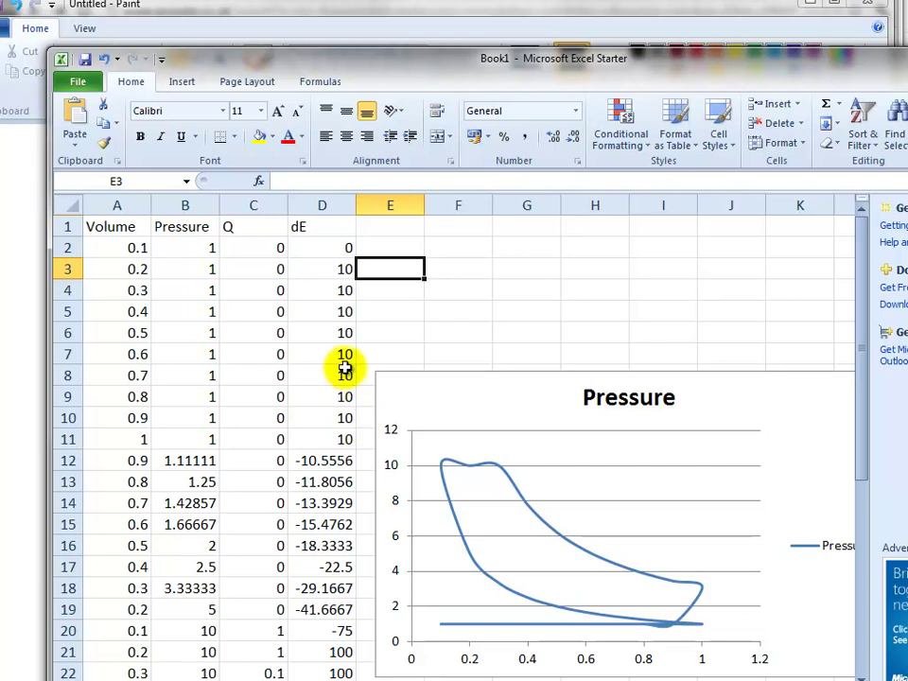
- Total the dE column in D39 with =SUM(D2:D38)
{"action": "scroll", "coordinate": [348, 358], "scroll_direction": "down", "scroll_amount": 2}
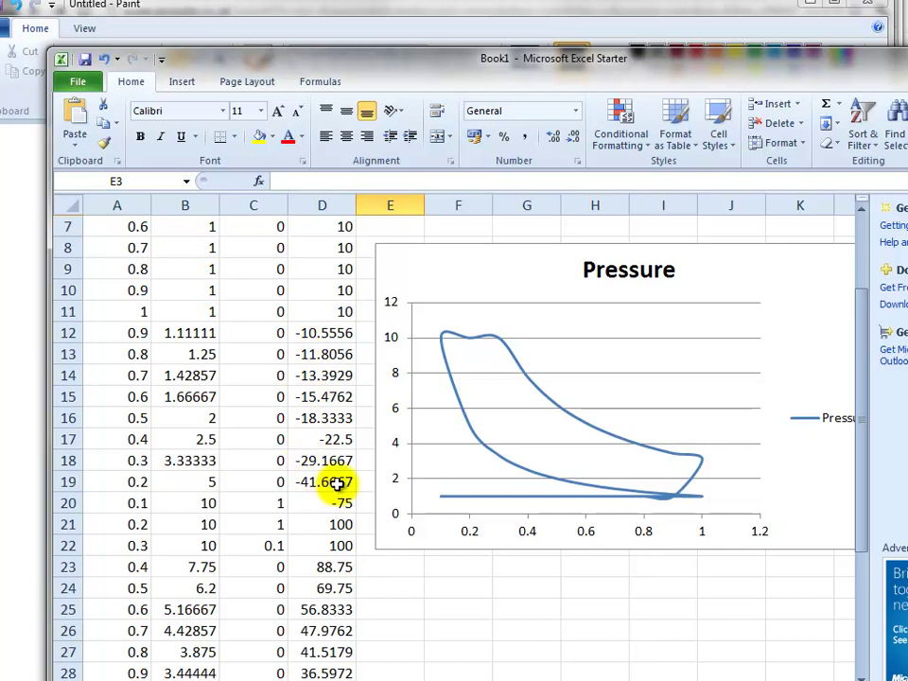
{"action": "scroll", "coordinate": [346, 502], "scroll_direction": "down", "scroll_amount": 1}
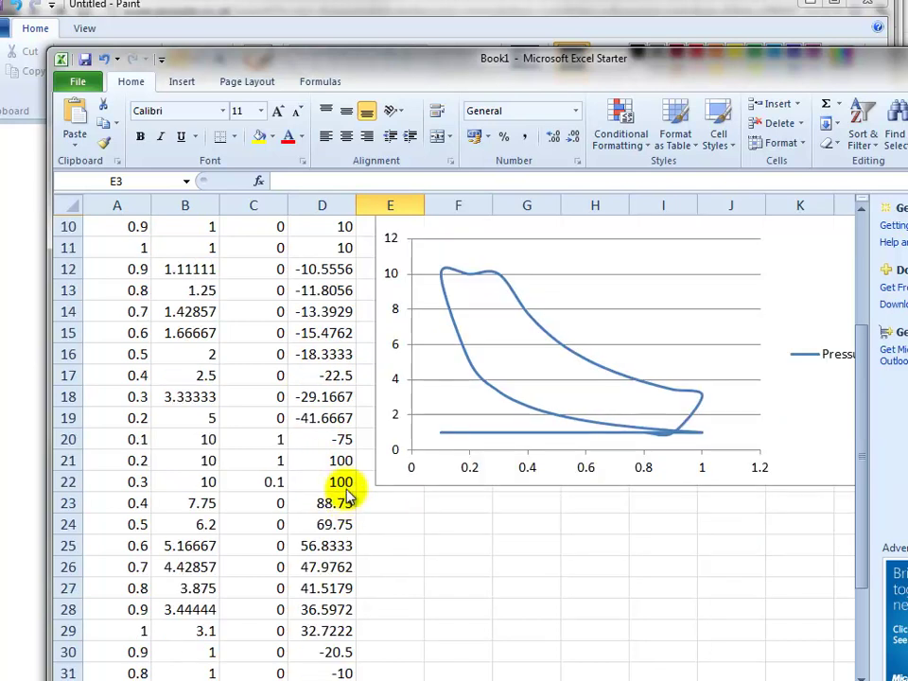
{"action": "scroll", "coordinate": [346, 484], "scroll_direction": "down", "scroll_amount": 3}
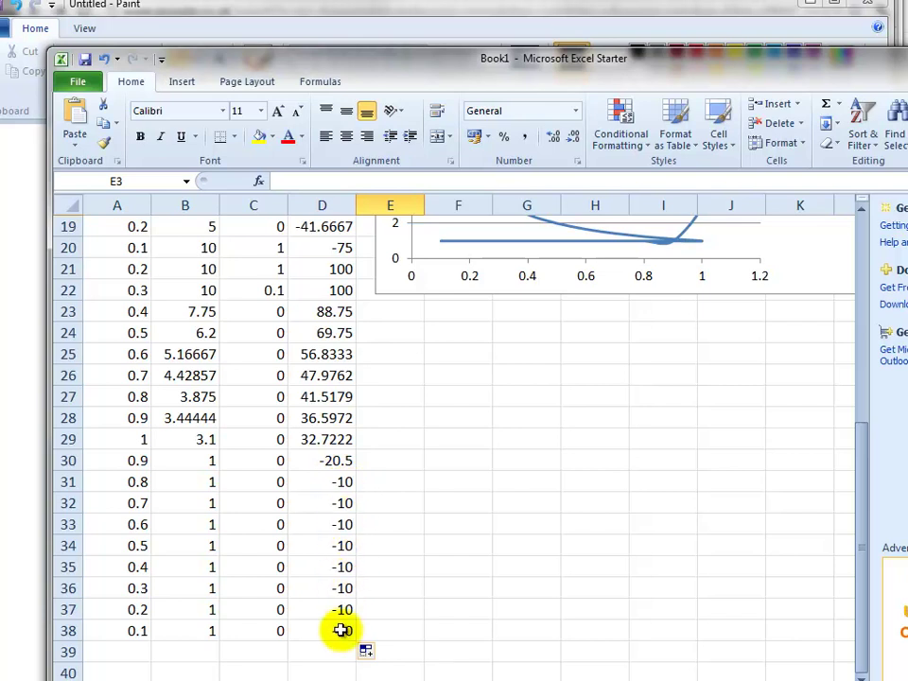
{"action": "scroll", "coordinate": [341, 631], "scroll_direction": "down", "scroll_amount": 1}
{"action": "left_click", "coordinate": [348, 590]}
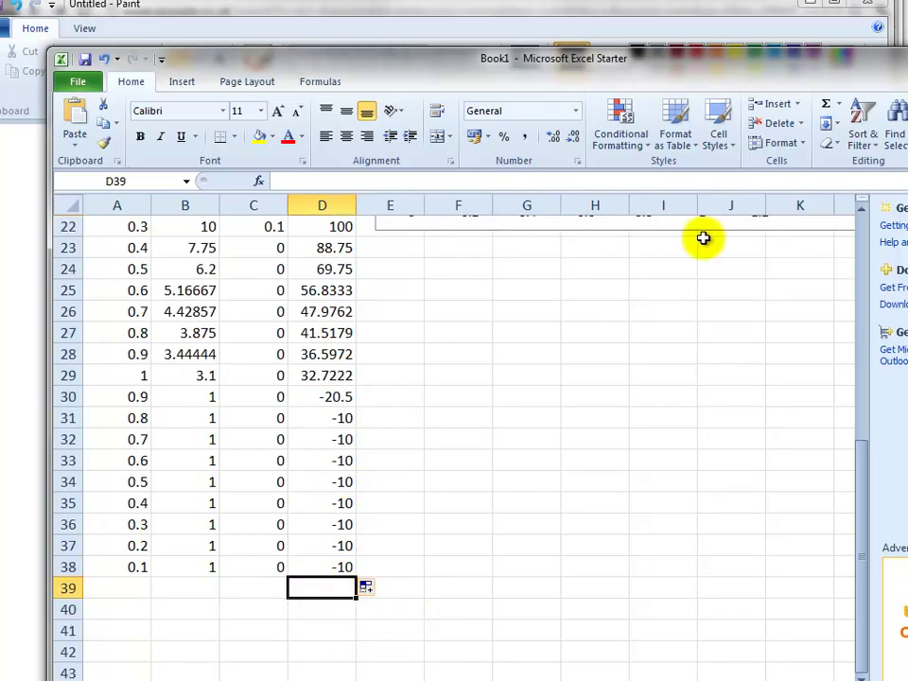
{"action": "mouse_move", "coordinate": [793, 77]}
{"action": "left_mouse_down"}
{"action": "mouse_move", "coordinate": [772, 74]}
{"action": "mouse_move", "coordinate": [781, 75]}
{"action": "left_mouse_up"}
{"action": "left_click", "coordinate": [803, 91]}
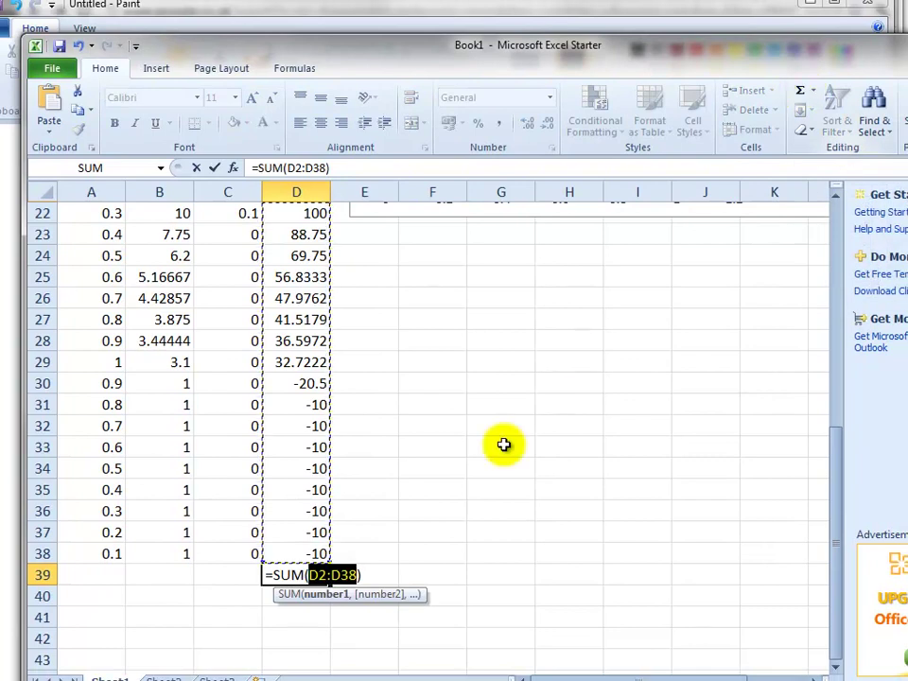
{"action": "key", "text": "Return"}
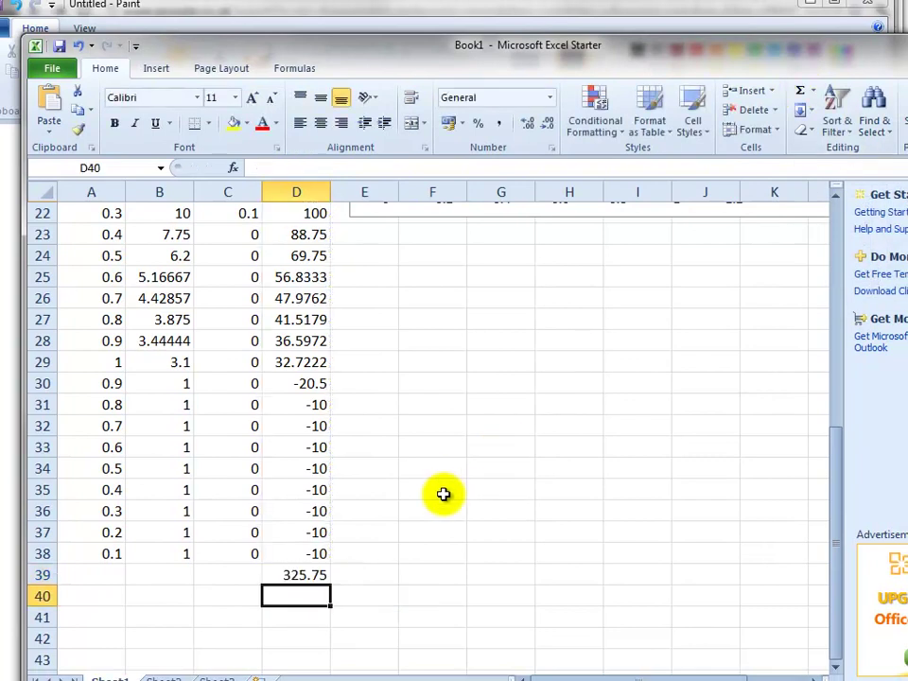
{"action": "left_click", "coordinate": [312, 576]}
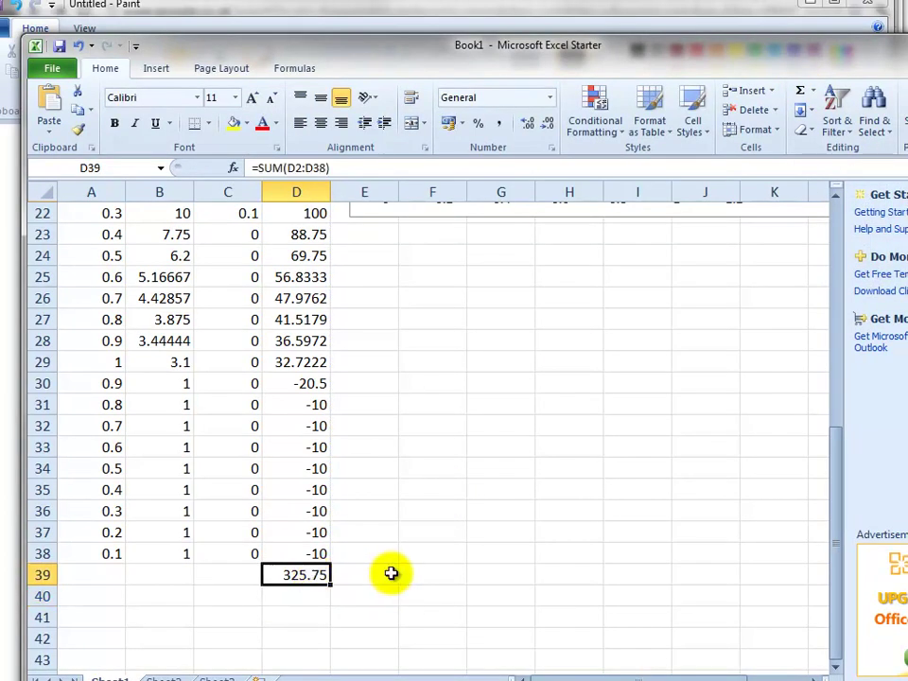
- Set the Q values in C21 to 0.1 and C22 to 1, and check the curve on the Pressure chart
{"action": "scroll", "coordinate": [391, 573], "scroll_direction": "up", "scroll_amount": 2}
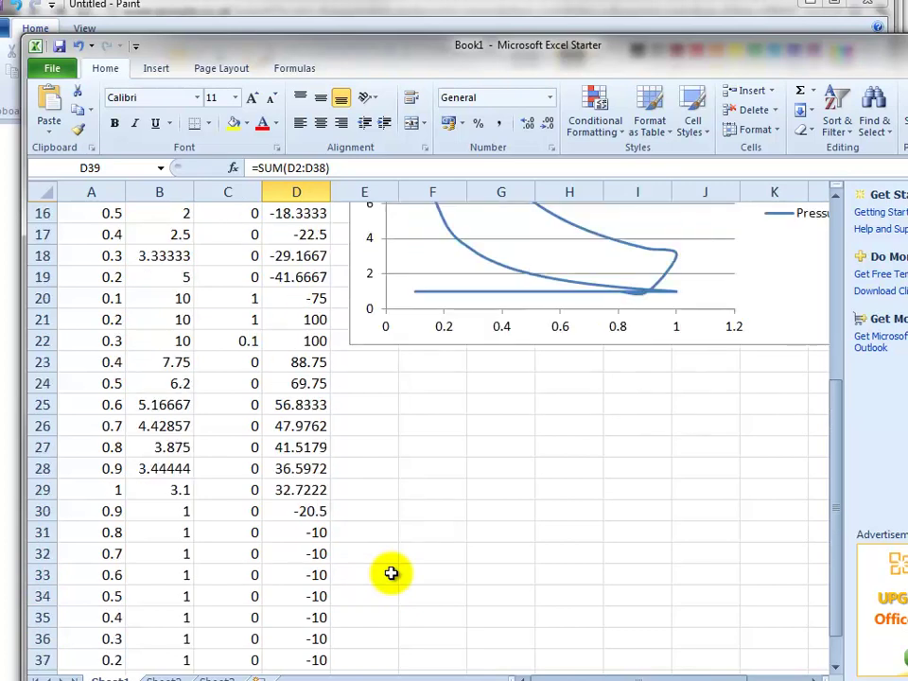
{"action": "scroll", "coordinate": [391, 573], "scroll_direction": "down", "scroll_amount": 1}
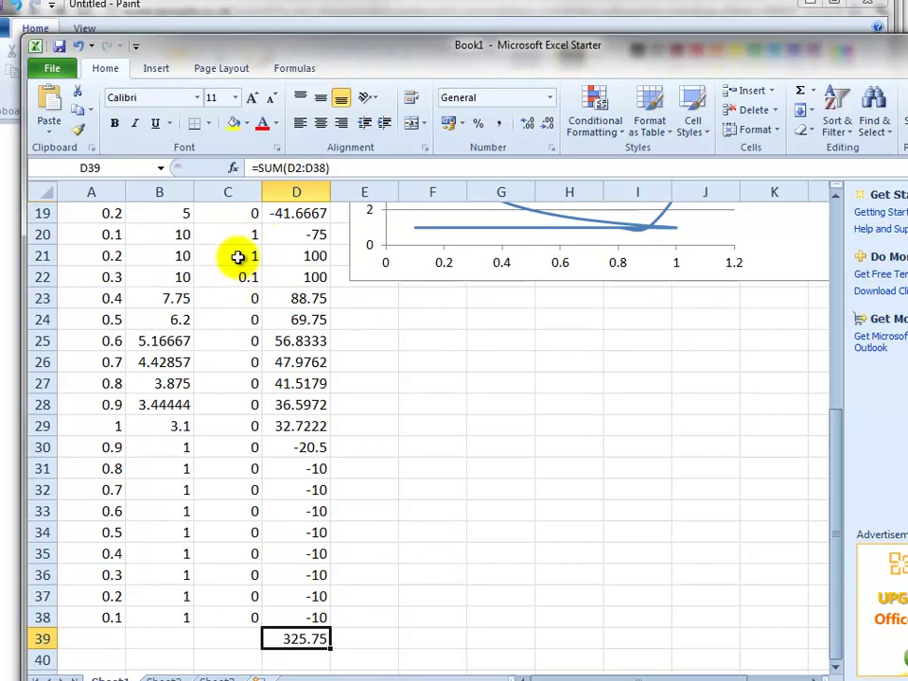
{"action": "left_click", "coordinate": [241, 257]}
{"action": "type", "text": "0.1"}
{"action": "key", "text": "Return"}
{"action": "type", "text": "1"}
{"action": "key", "text": "Return"}
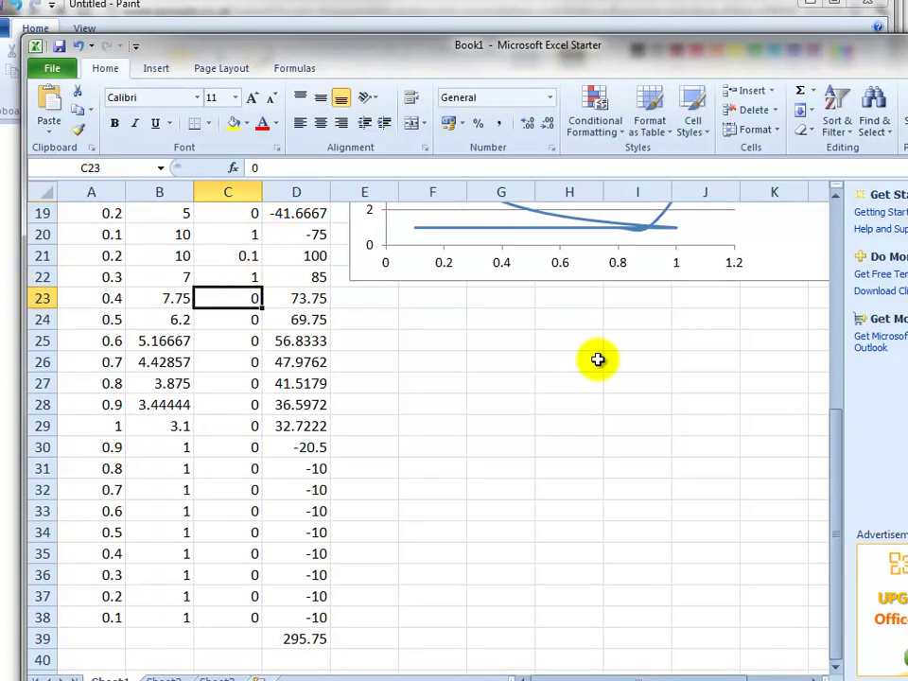
{"action": "left_click_drag", "start_coordinate": [570, 341], "coordinate": [592, 448]}
{"action": "left_click", "coordinate": [703, 378]}
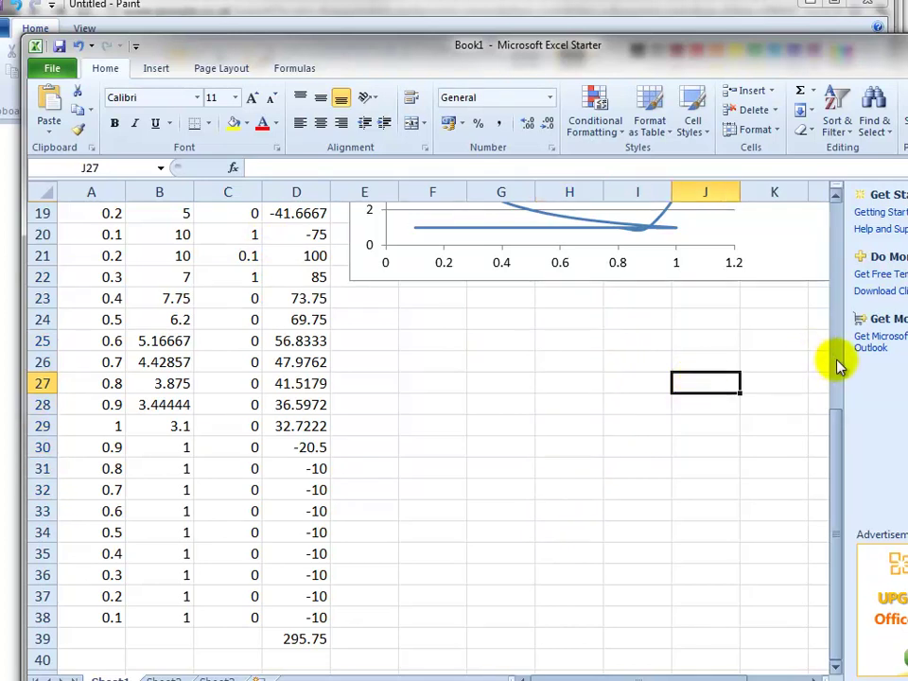
{"action": "left_click_drag", "start_coordinate": [836, 437], "coordinate": [844, 465]}
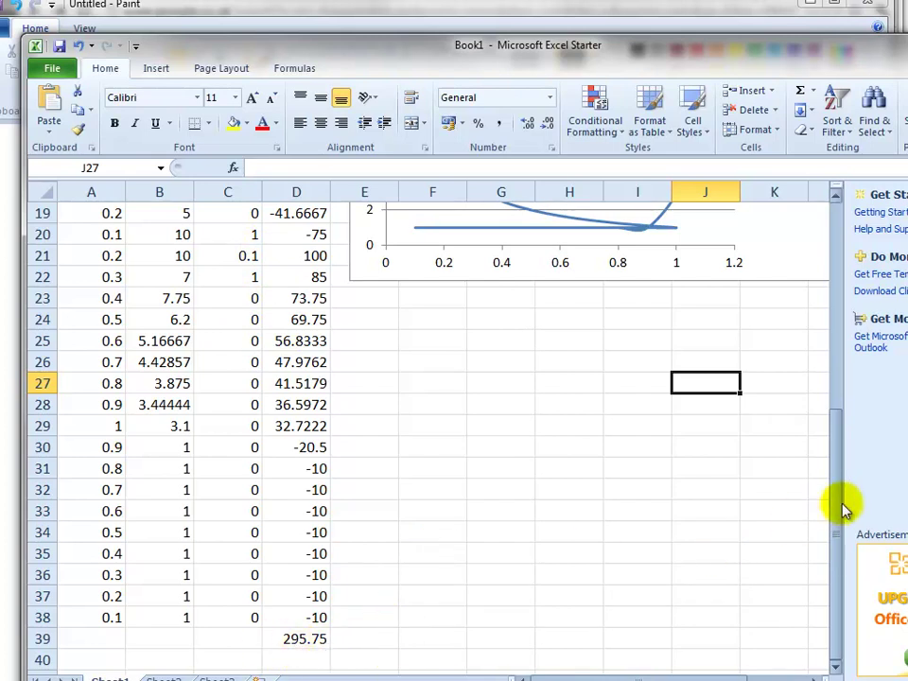
{"action": "left_click_drag", "start_coordinate": [835, 512], "coordinate": [845, 369]}
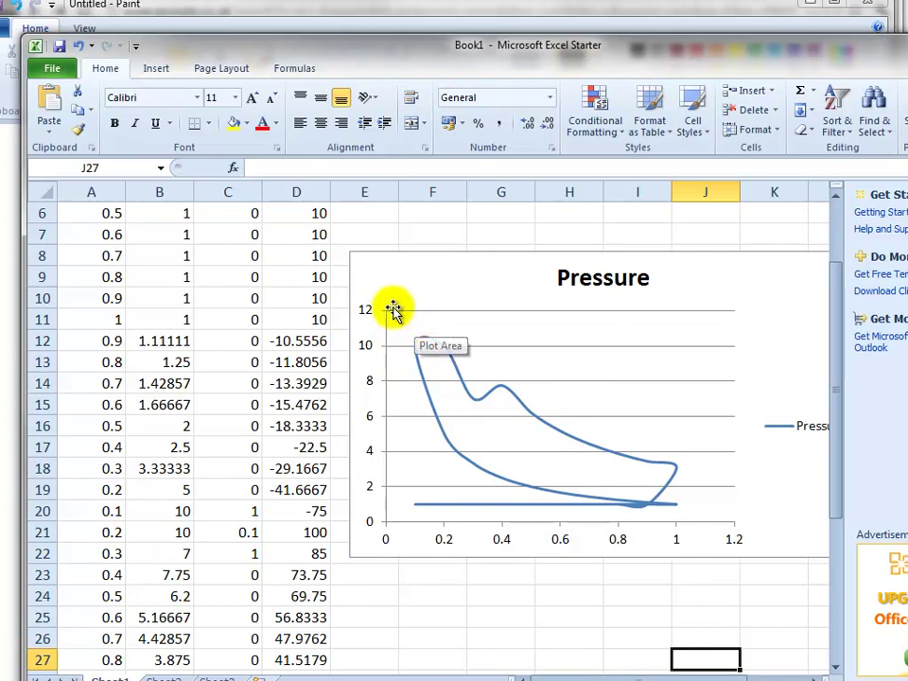